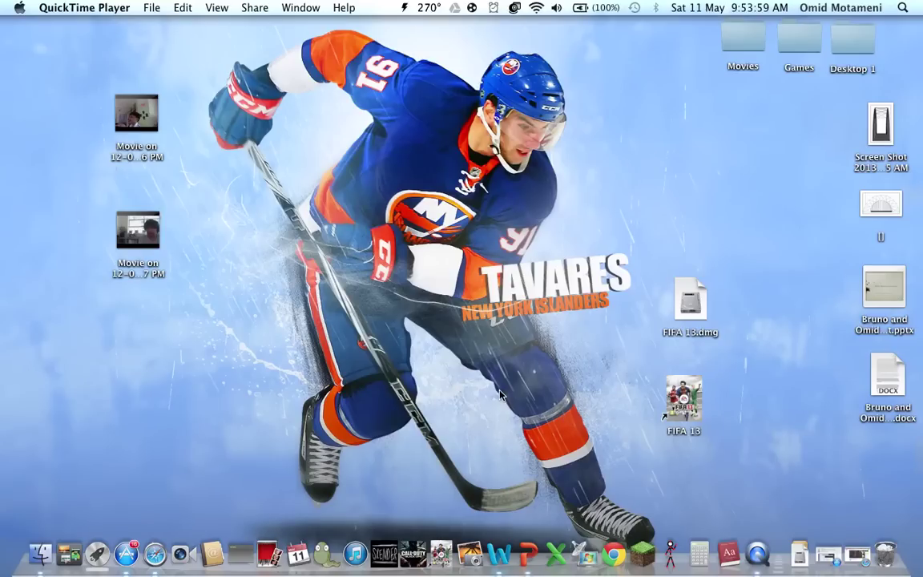
# Step: Launch uTorrent from Launchpad and move its window up, clear of the Dock
pyautogui.press('F4')
pyautogui.hscroll(5, 581, 313)
pyautogui.hscroll(-5, 581, 314)
pyautogui.hscroll(5, 584, 313)
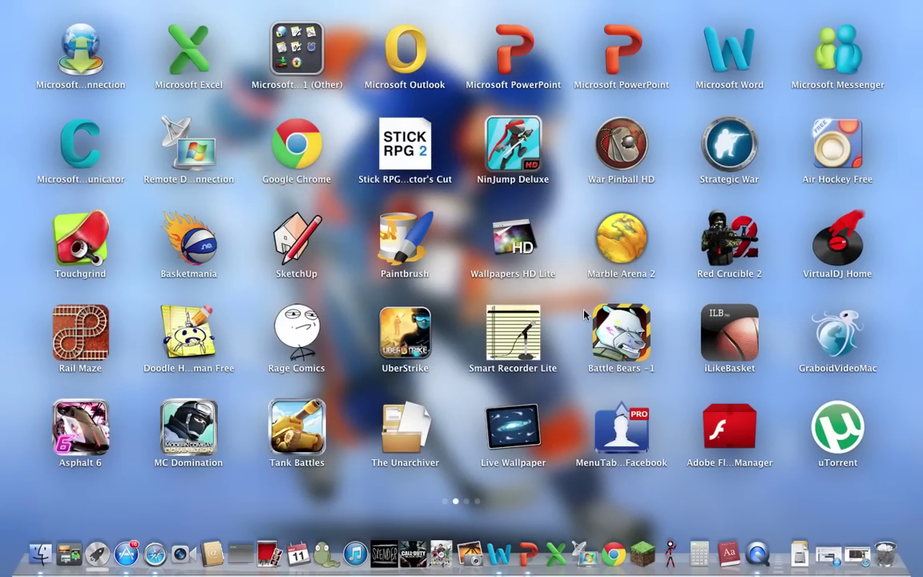
pyautogui.click(792, 413)
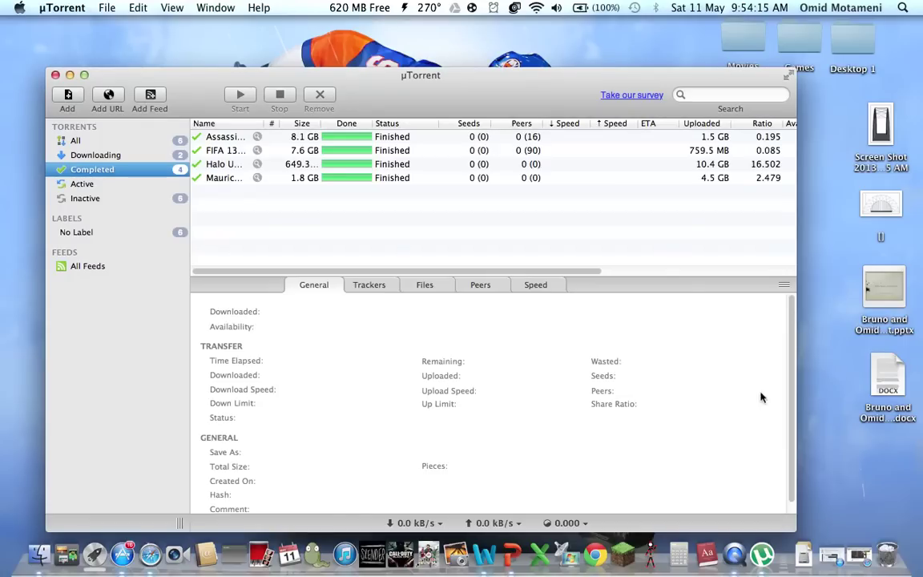
pyautogui.moveTo(523, 102); pyautogui.dragTo(582, 70)
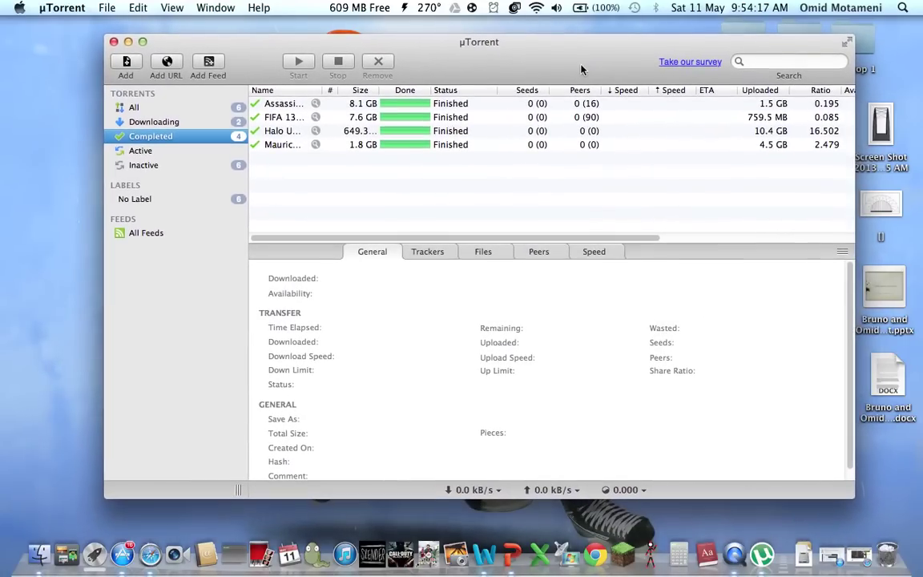
# Step: Try to reveal the completed FIFA 13 torrent in Finder, and close the uTorrent window
pyautogui.click(398, 120)
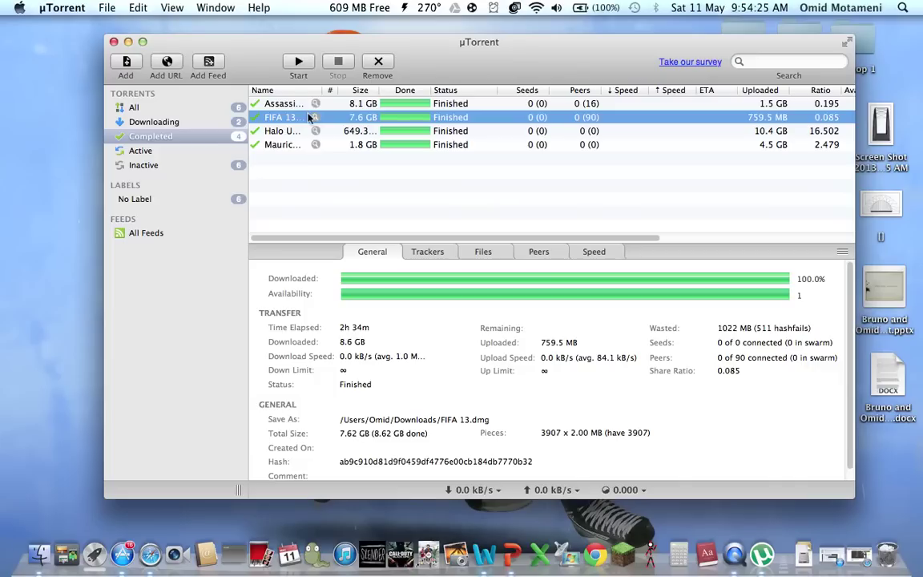
pyautogui.rightClick(393, 116)
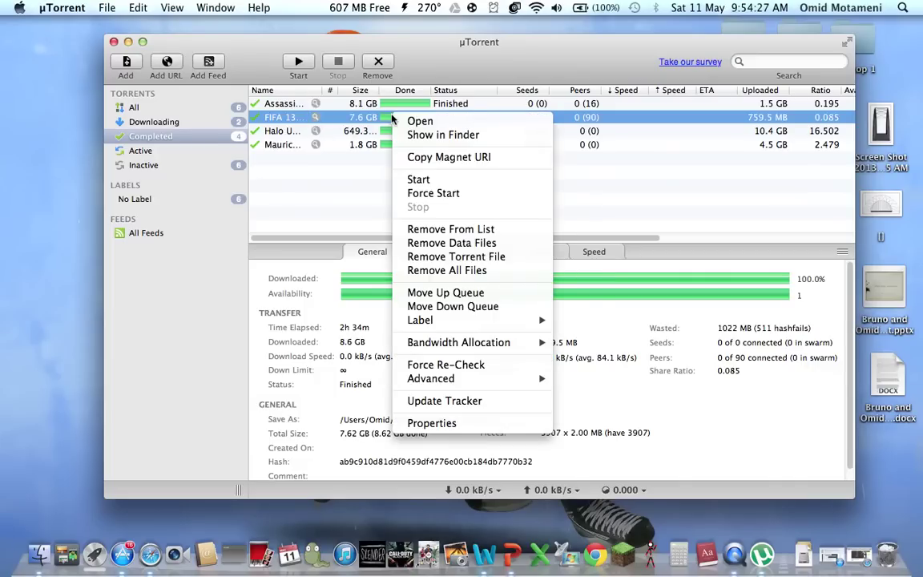
pyautogui.click(436, 135)
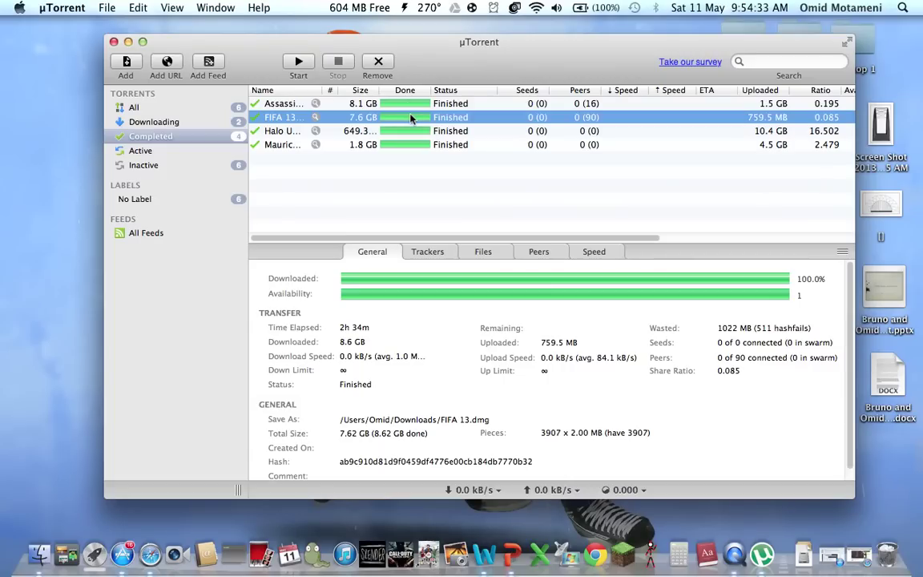
pyautogui.rightClick(410, 118)
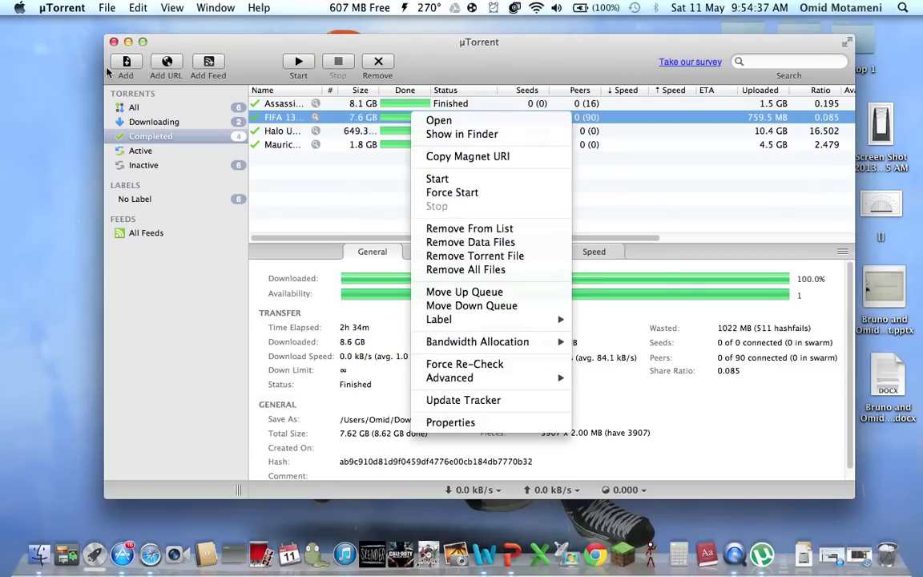
pyautogui.click(113, 43)
pyautogui.click(114, 42)
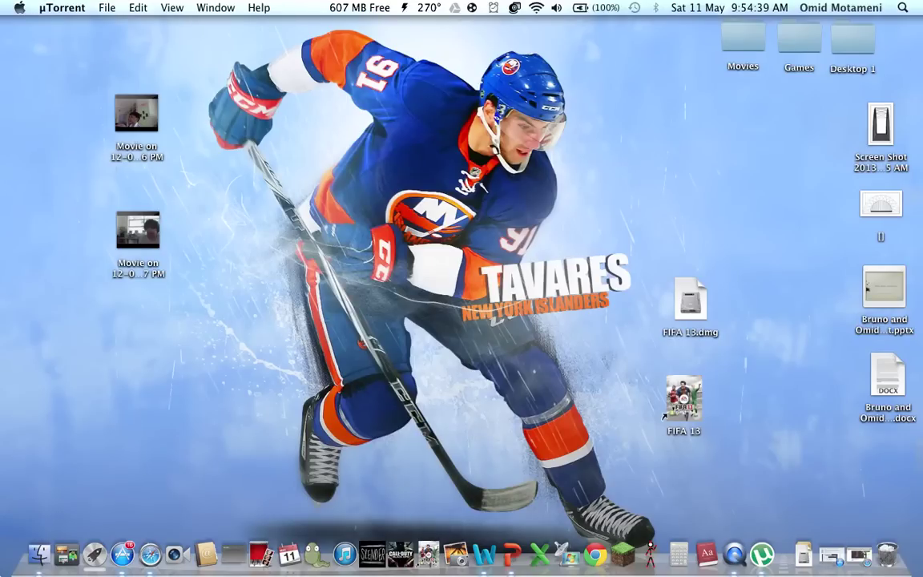
# Step: Open the mounted FIFA 13 disk in a Finder window and try to move its FIFA 13 application into the sidebar
pyautogui.click(38, 554)
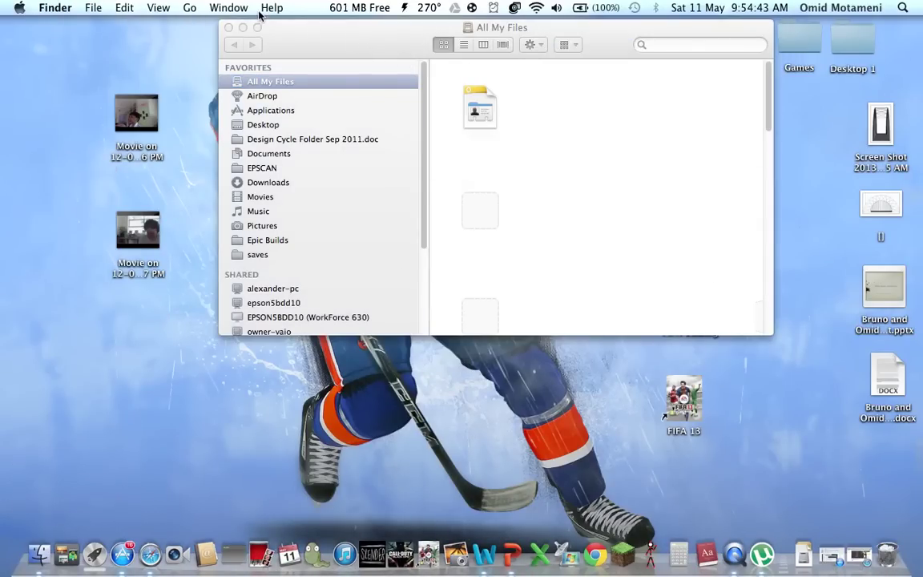
pyautogui.click(228, 28)
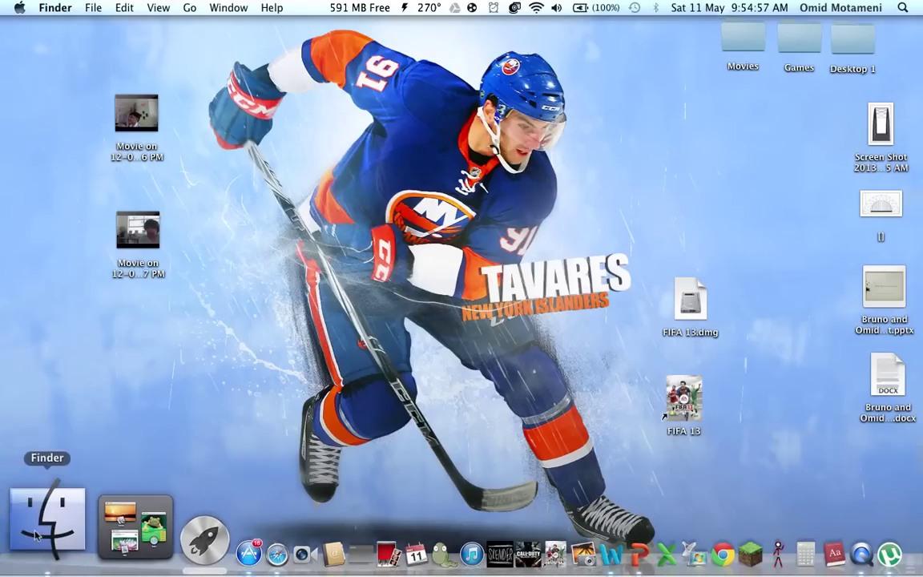
pyautogui.click(37, 533)
pyautogui.scroll(-5, 385, 213)
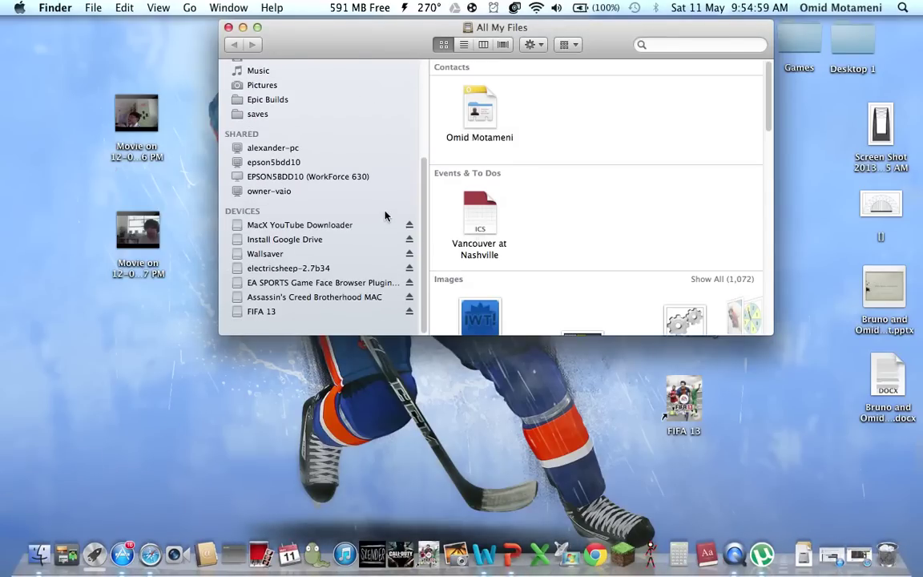
pyautogui.click(279, 327)
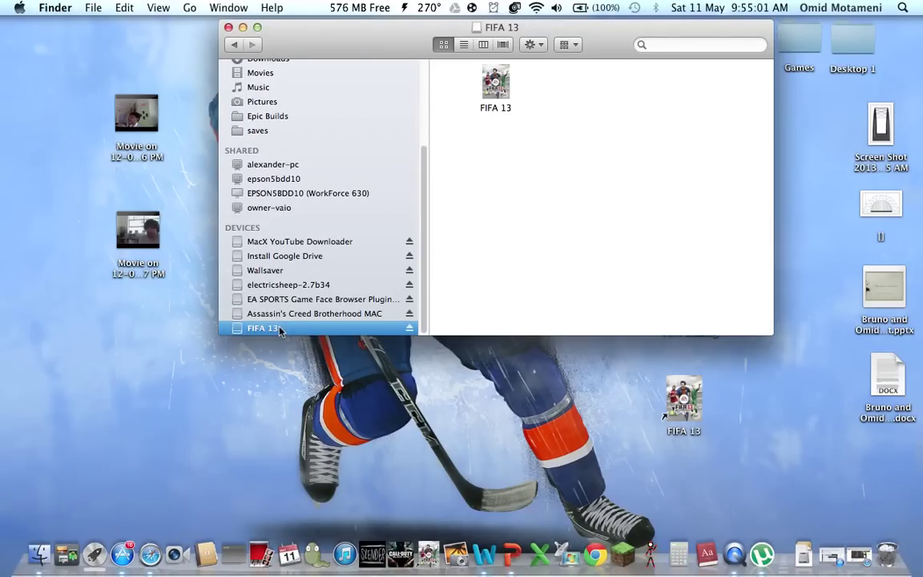
pyautogui.moveTo(492, 87); pyautogui.dragTo(355, 78)
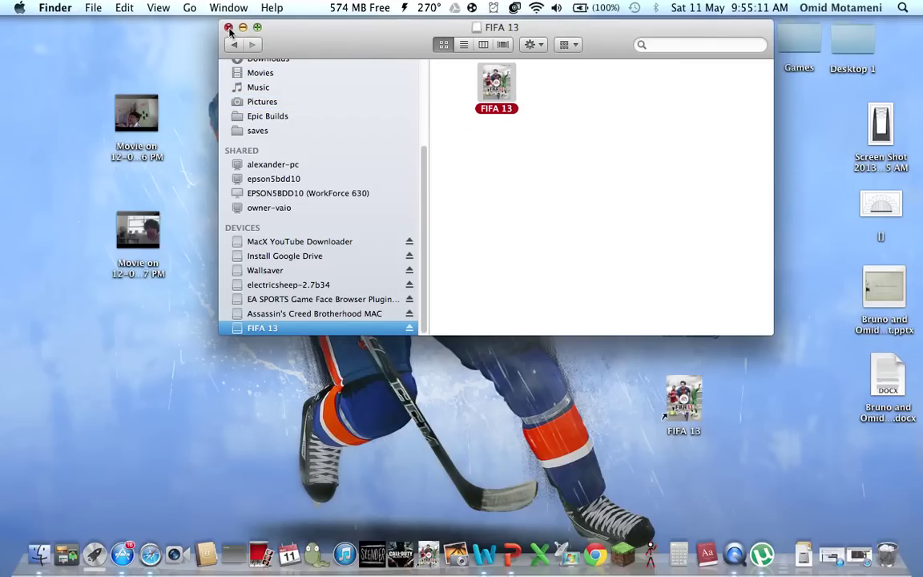
# Step: Find FIFA 13 in the Applications folder and show its package contents
pyautogui.scroll(5, 341, 149)
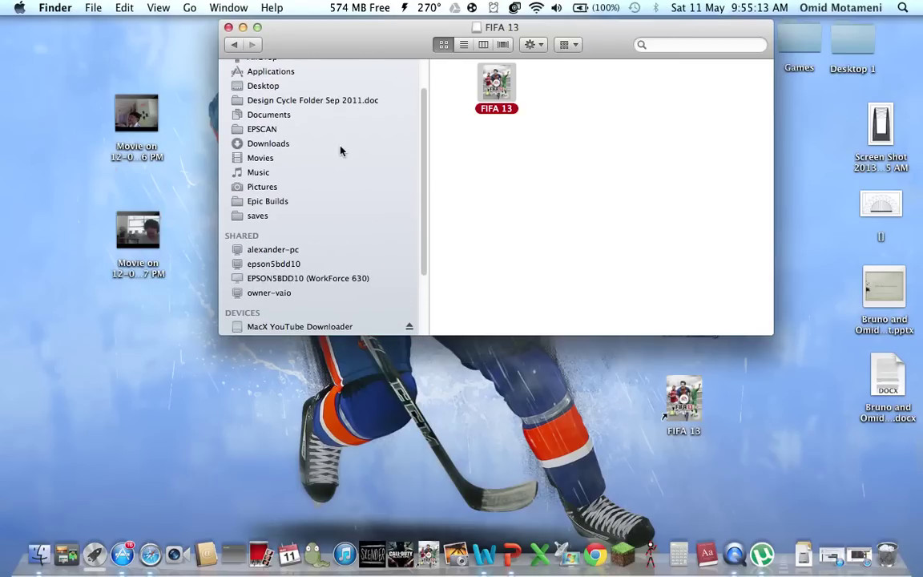
pyautogui.scroll(1, 339, 150)
pyautogui.click(284, 86)
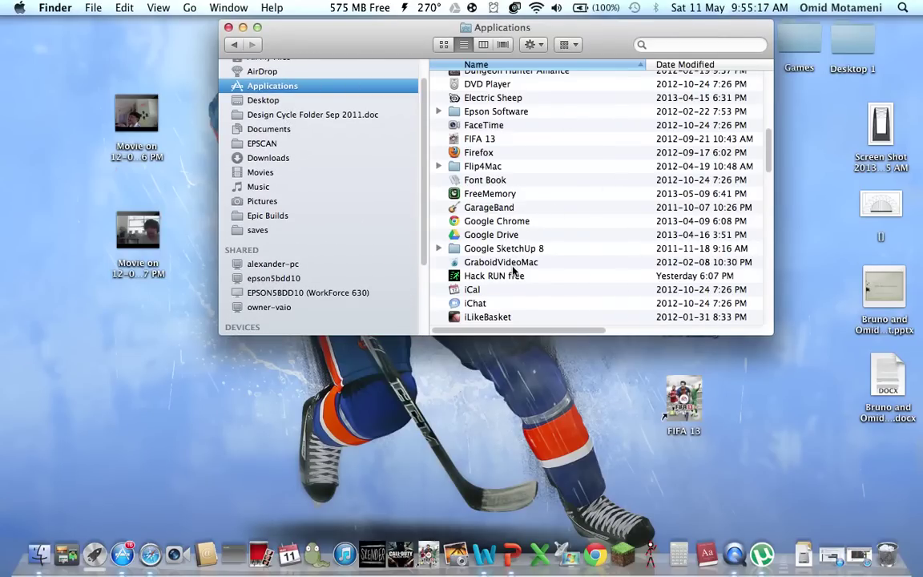
pyautogui.click(528, 140)
pyautogui.rightClick(529, 139)
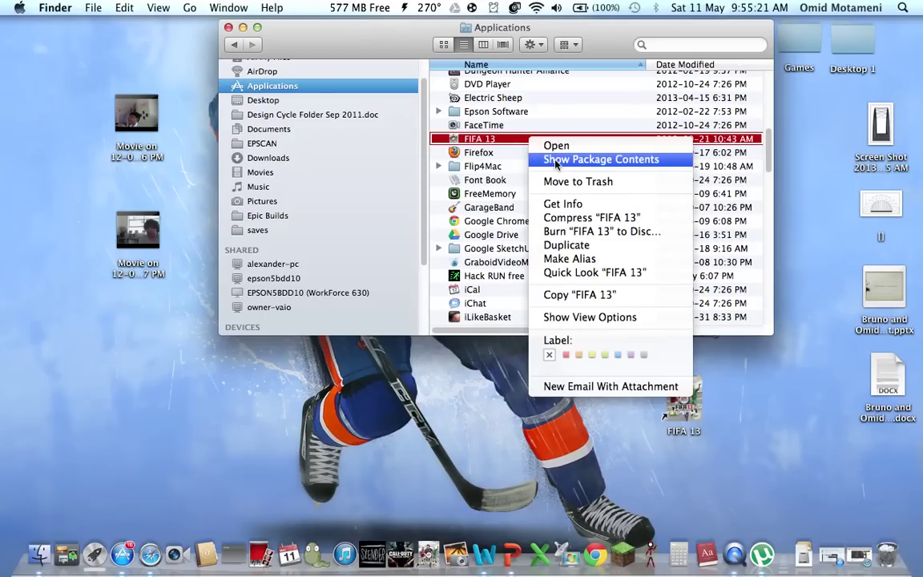
pyautogui.click(563, 166)
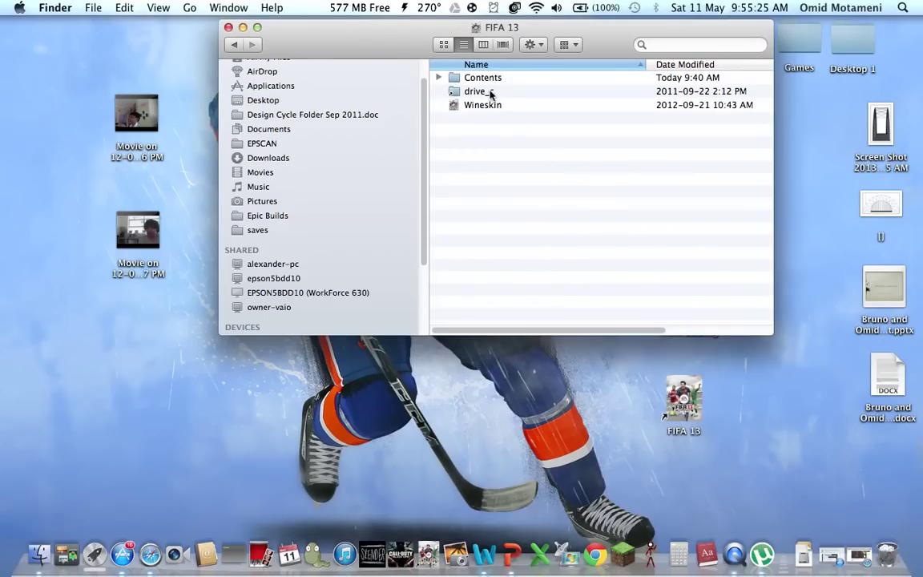
# Step: Launch Wineskin from the FIFA 13 package and open its Screen Options
pyautogui.rightClick(490, 94)
pyautogui.click(461, 144)
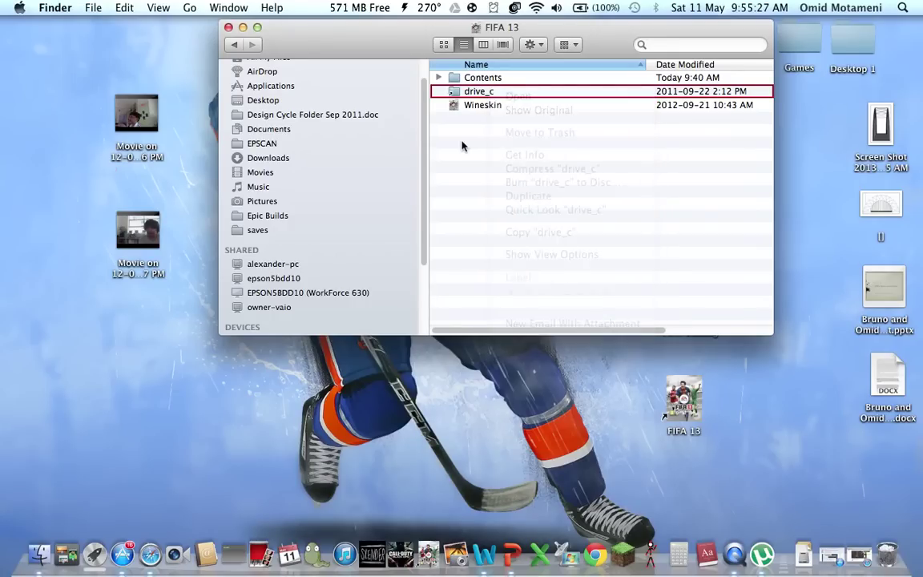
pyautogui.rightClick(479, 112)
pyautogui.click(497, 116)
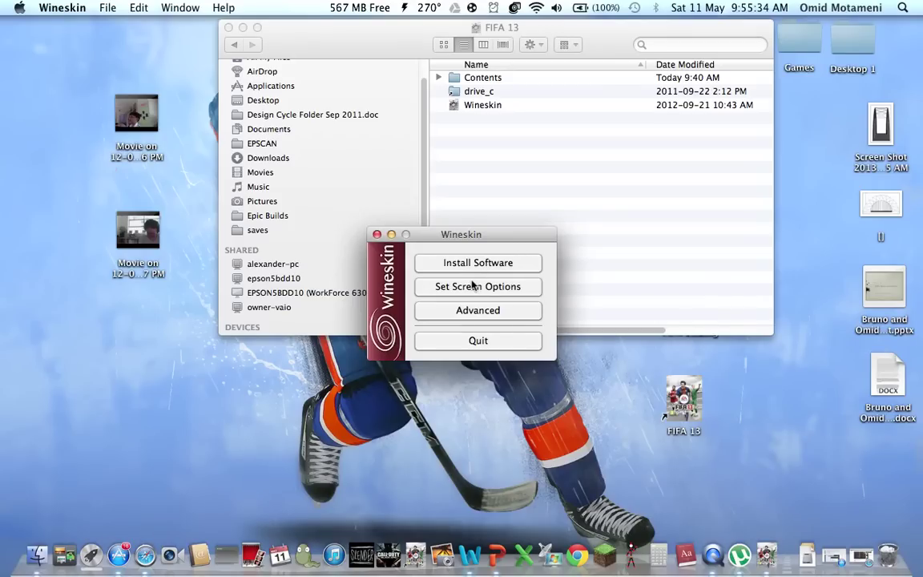
pyautogui.click(474, 286)
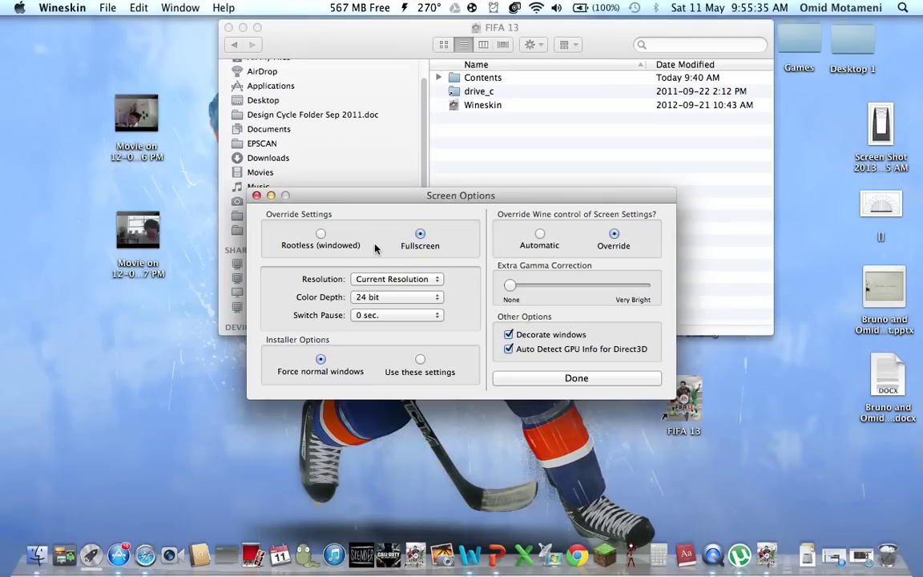
# Step: Set the Wineskin screen settings to Override with Fullscreen, close the options and quit Wineskin
pyautogui.click(321, 234)
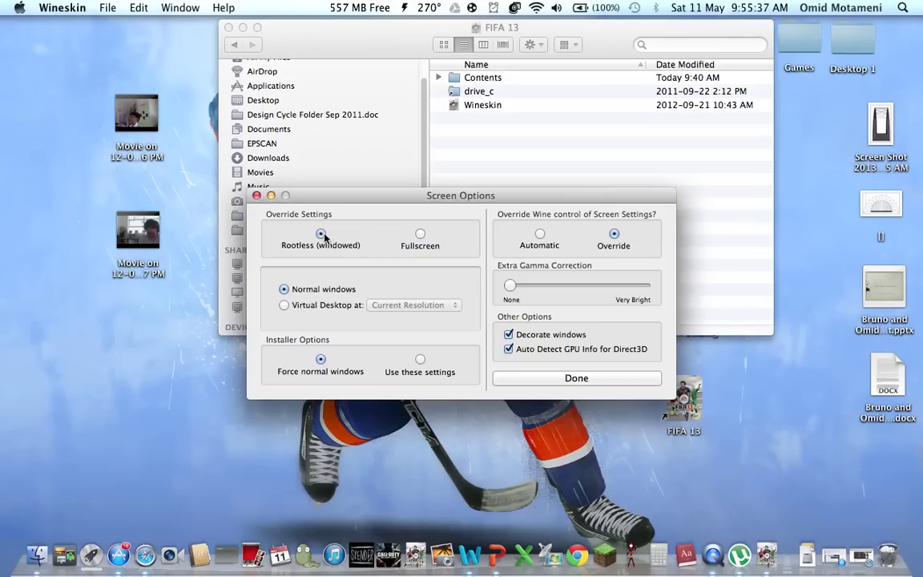
pyautogui.click(420, 235)
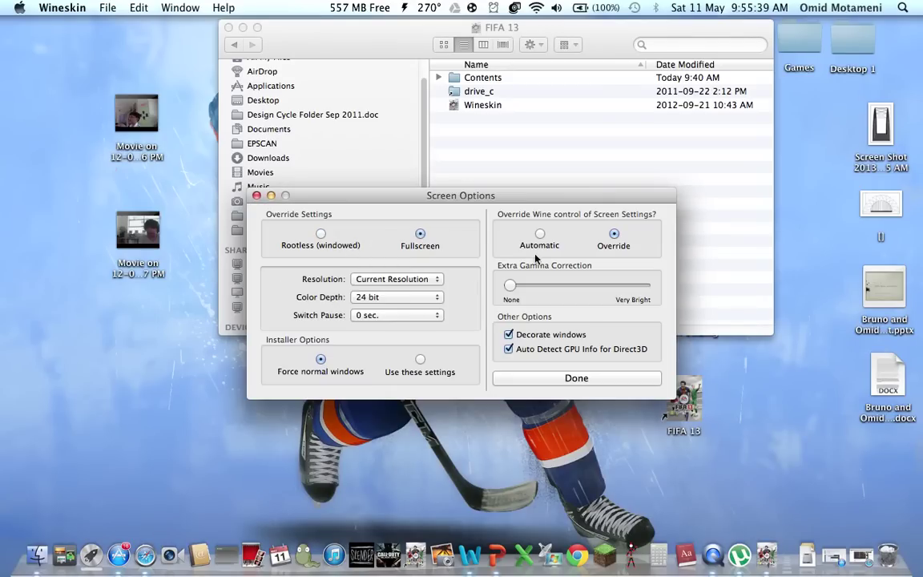
pyautogui.click(540, 235)
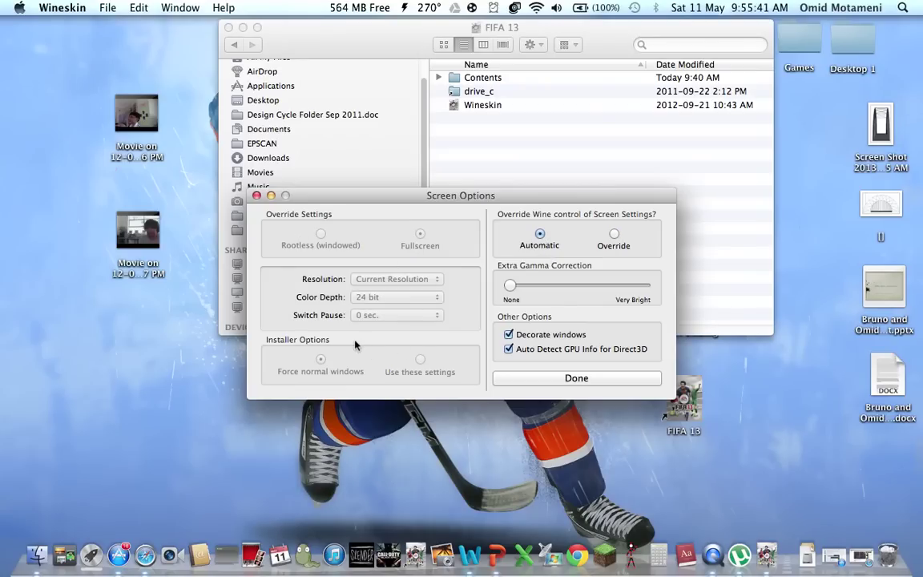
pyautogui.click(615, 234)
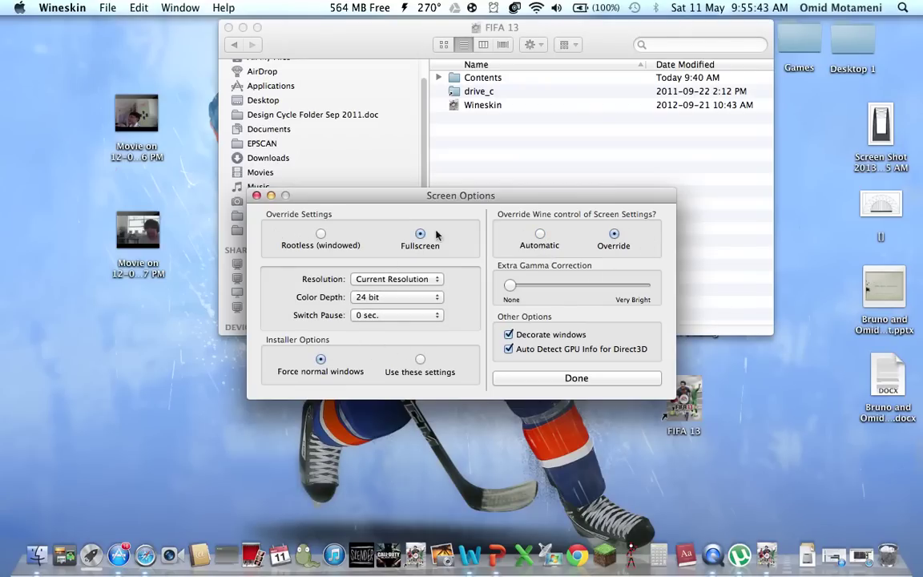
pyautogui.click(320, 234)
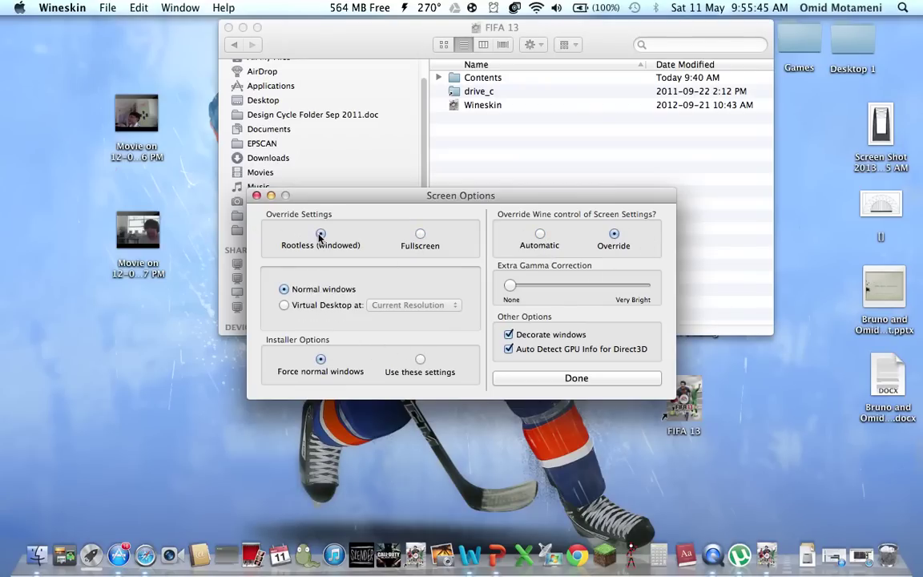
pyautogui.click(420, 234)
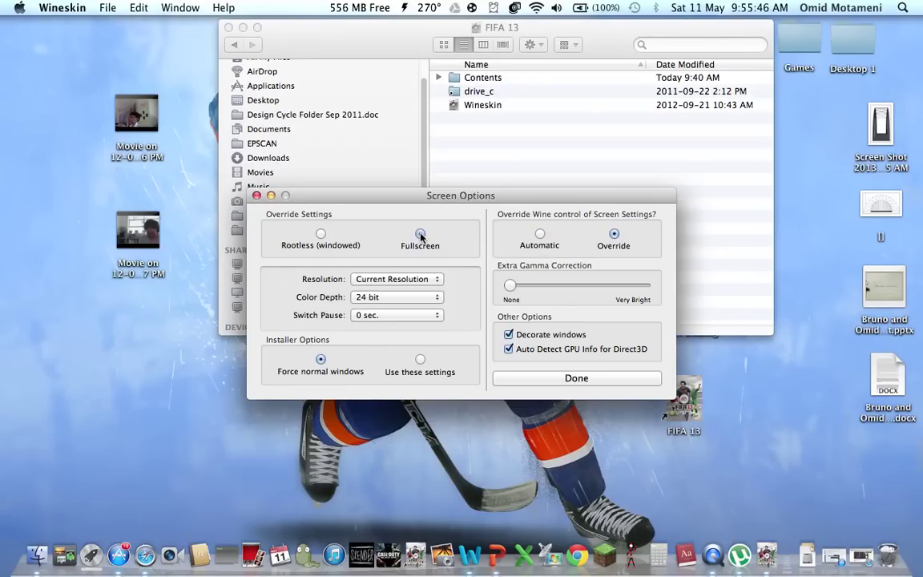
pyautogui.click(257, 196)
pyautogui.click(477, 340)
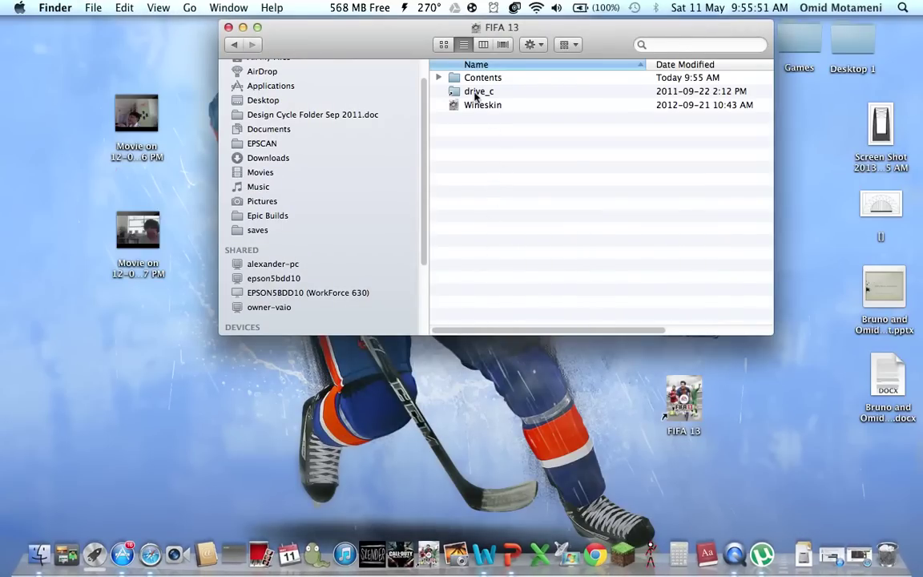
# Step: Open the fifasetup folder by going through drive_c, Games, FIFA 13 and Game
pyautogui.doubleClick(476, 92)
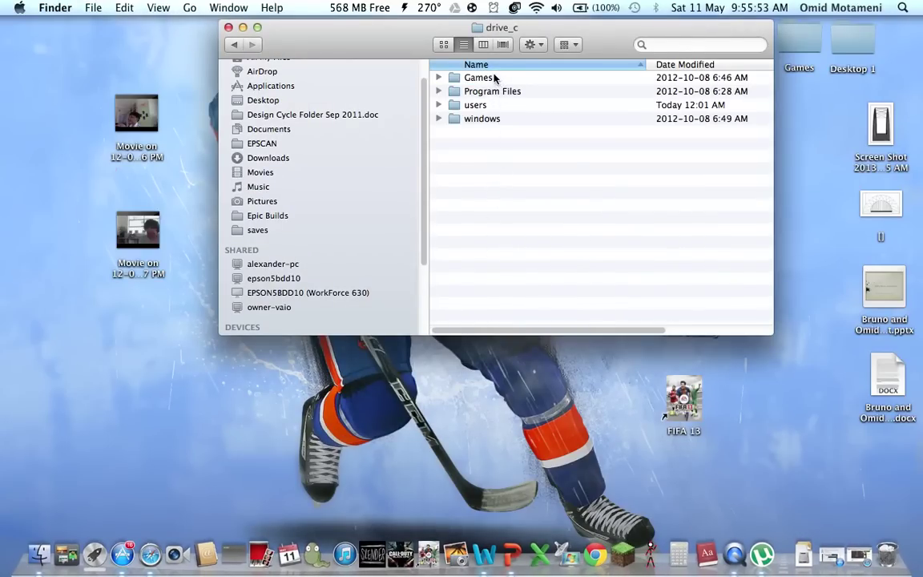
pyautogui.doubleClick(493, 77)
pyautogui.doubleClick(494, 81)
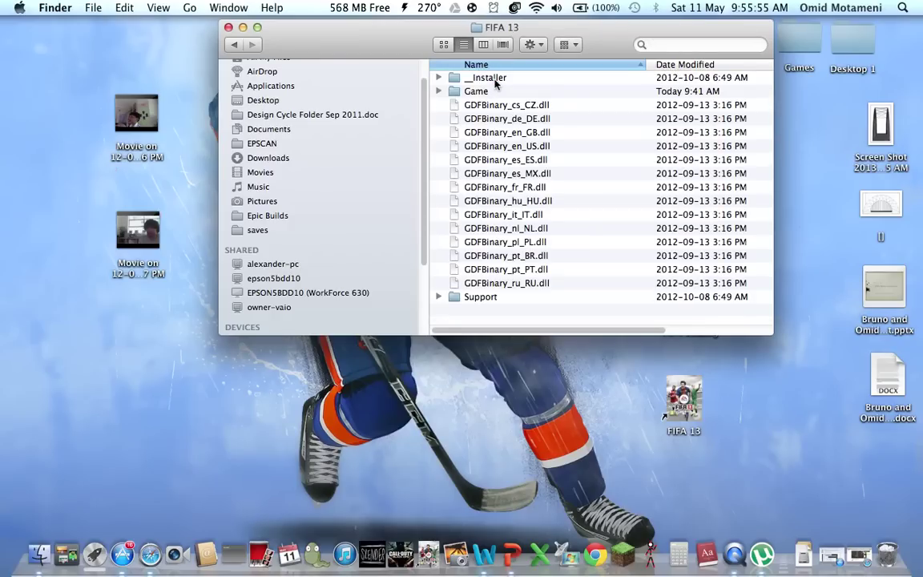
pyautogui.doubleClick(486, 92)
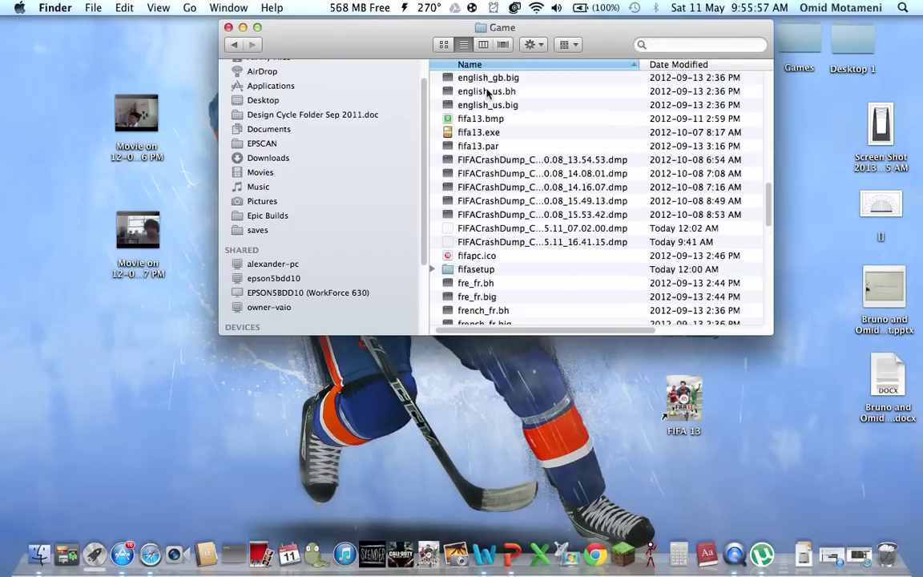
pyautogui.scroll(-5, 538, 170)
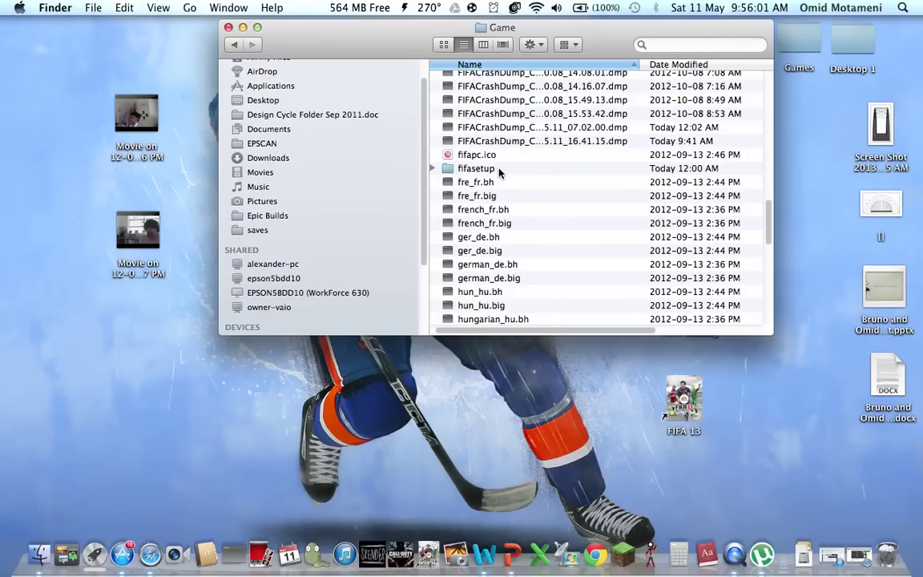
pyautogui.doubleClick(513, 170)
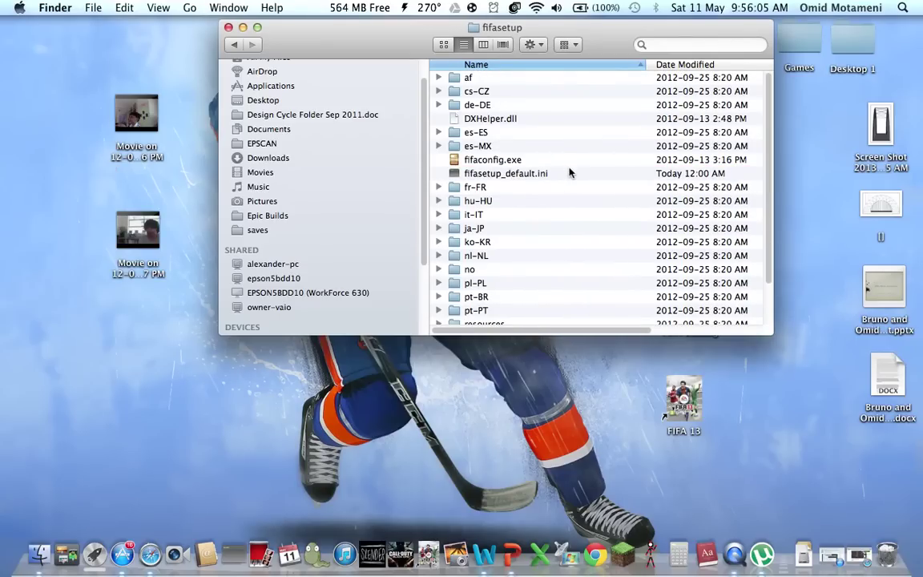
# Step: Open fifasetup_default.ini with TextEdit, finding the application by searching for "text edit", and place its window over the folder window
pyautogui.click(525, 177)
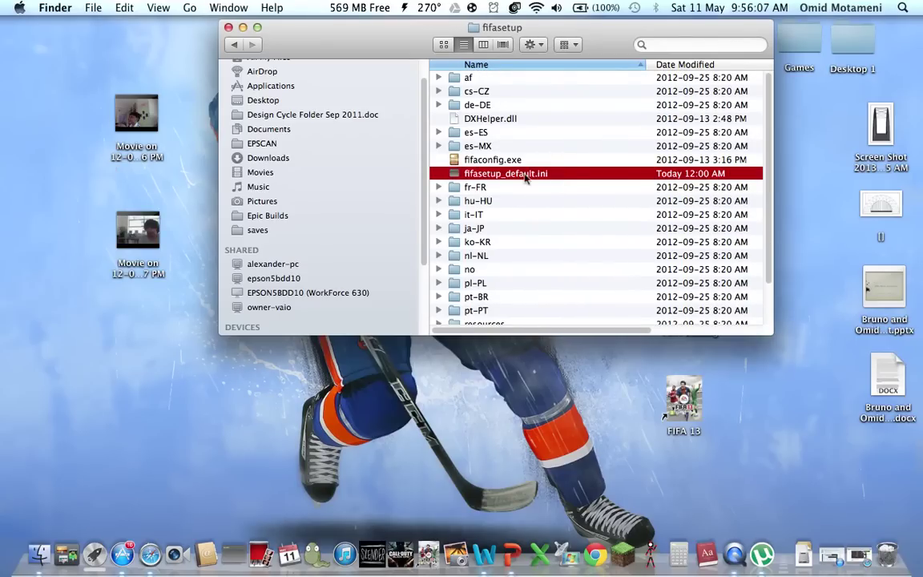
pyautogui.rightClick(502, 176)
pyautogui.moveTo(532, 197)
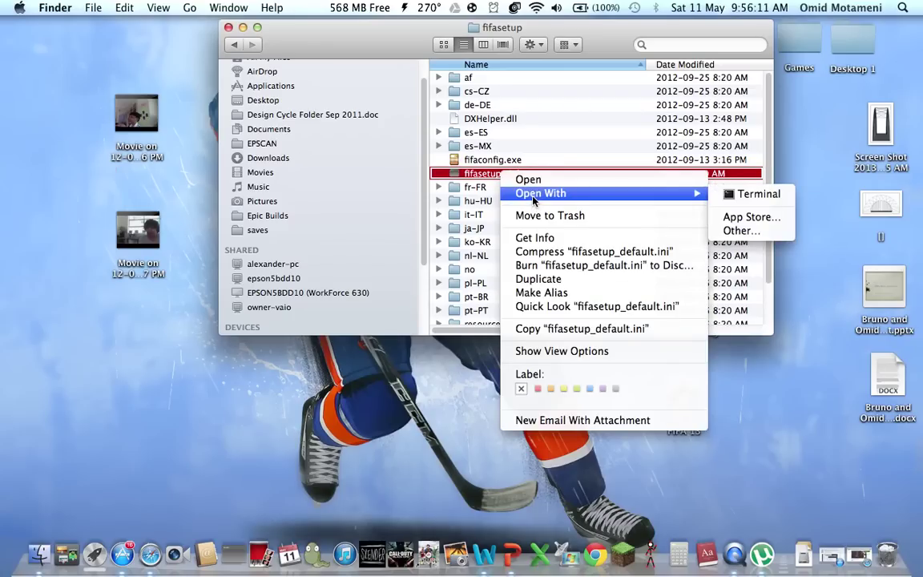
pyautogui.click(735, 230)
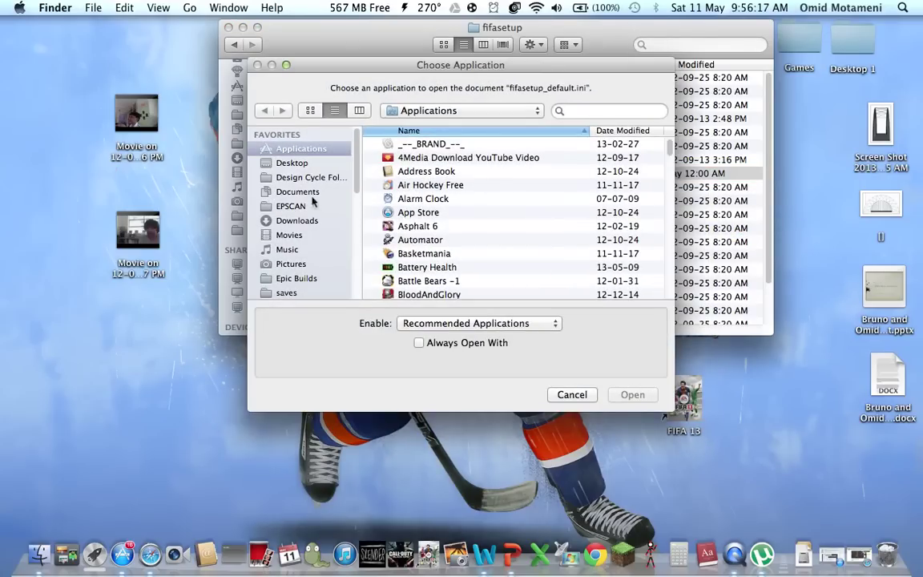
pyautogui.click(583, 109)
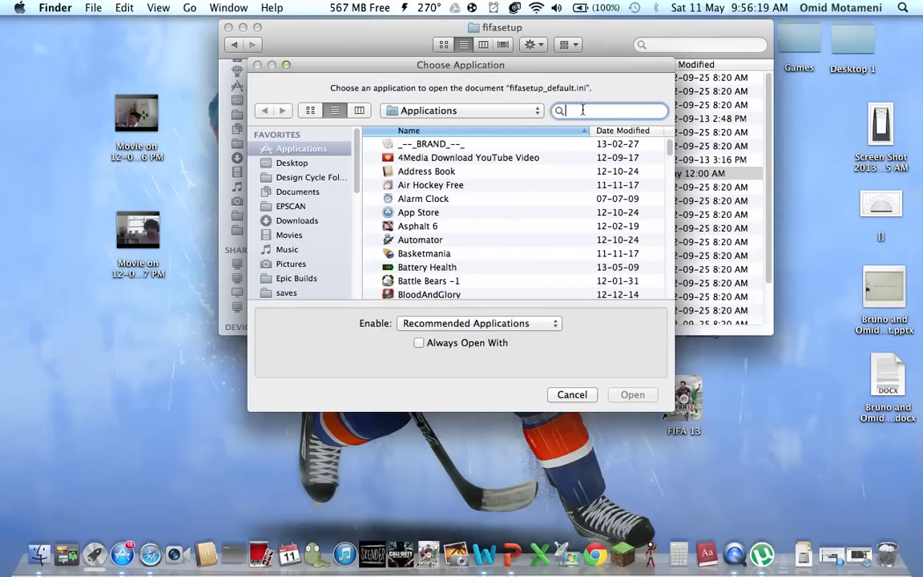
pyautogui.write('text')
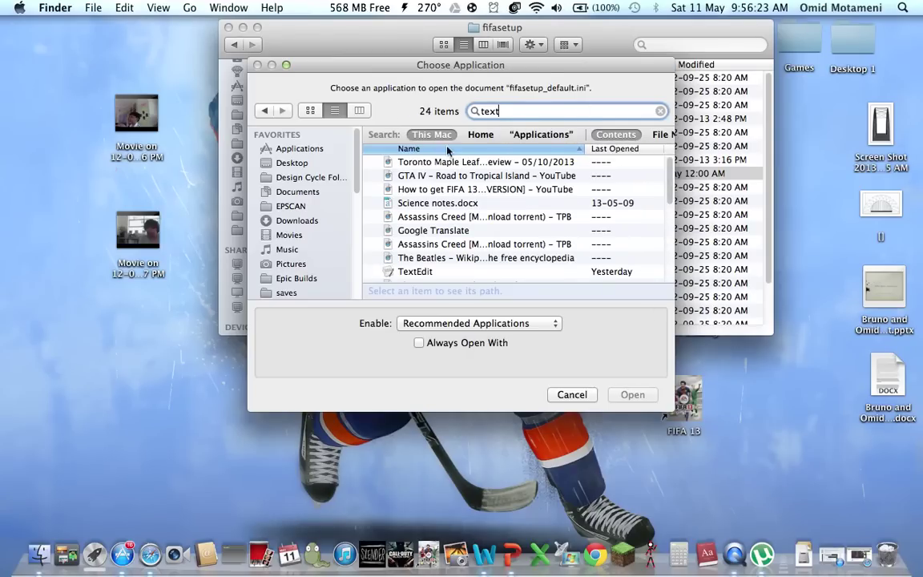
pyautogui.write(' e')
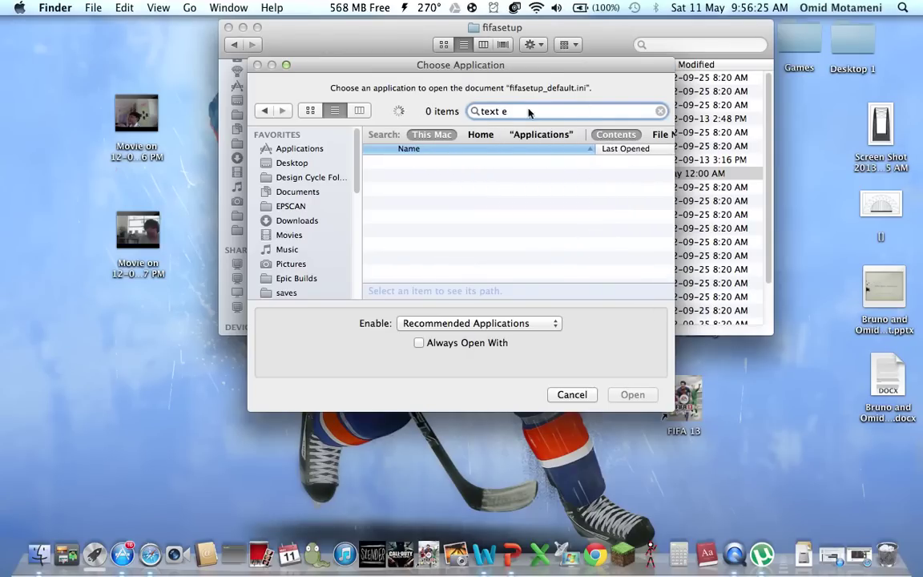
pyautogui.write('dit')
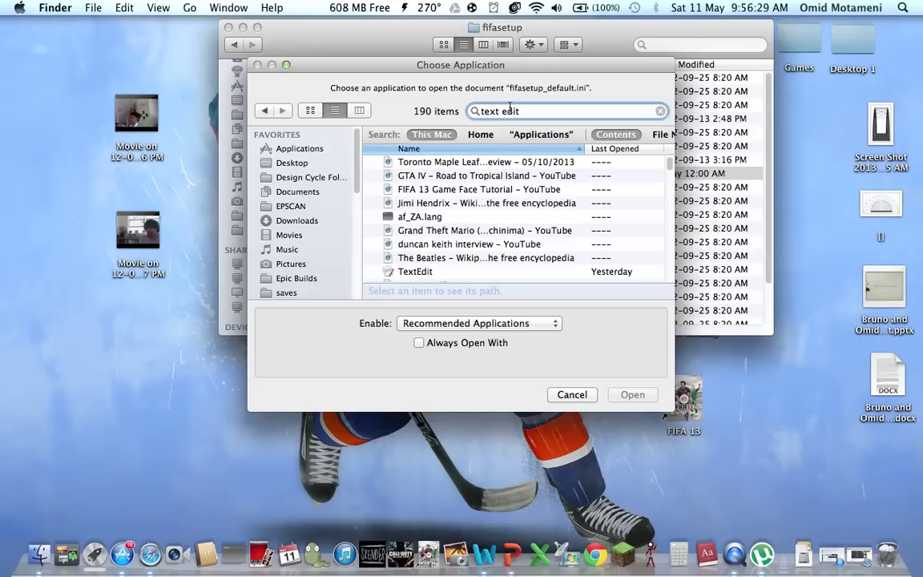
pyautogui.click(421, 272)
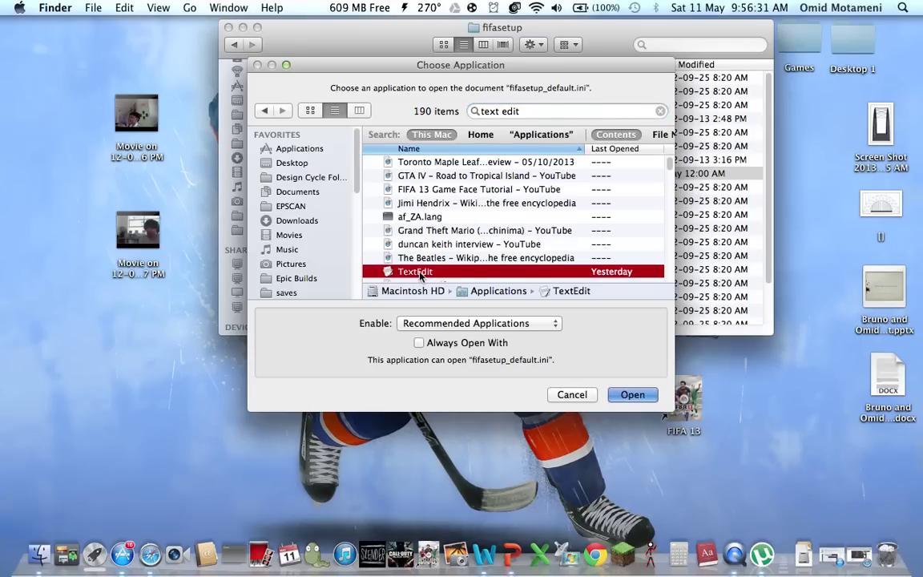
pyautogui.click(632, 394)
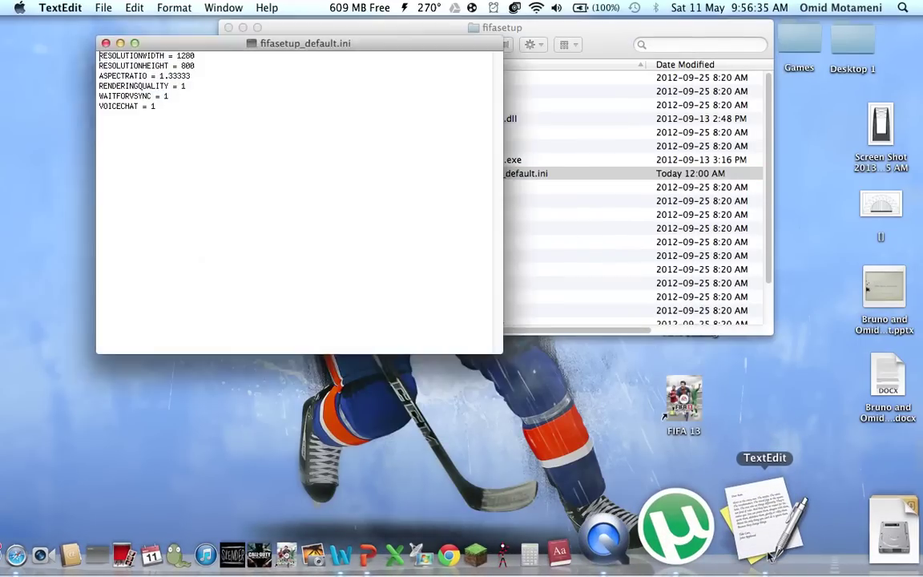
pyautogui.moveTo(299, 40); pyautogui.dragTo(472, 45)
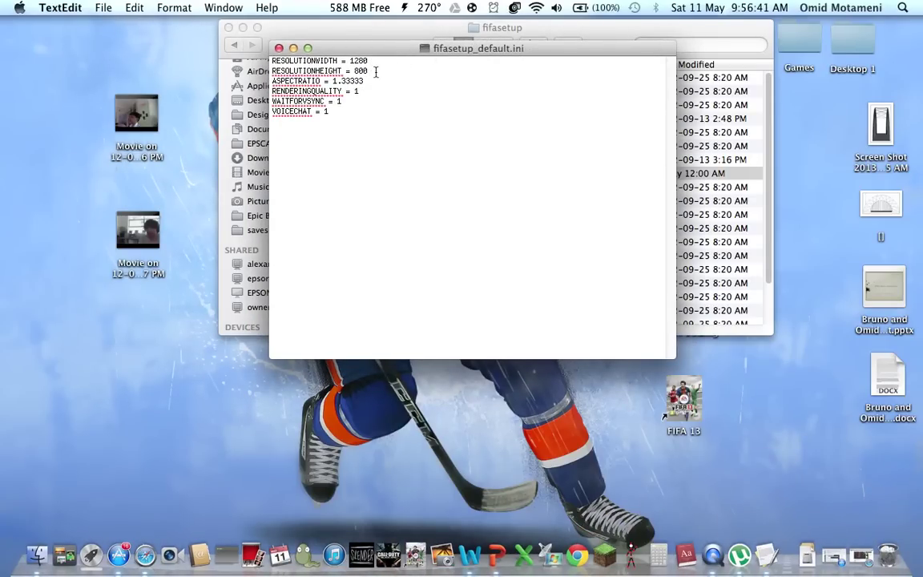
# Step: Look up the built-in display's resolution in About This Mac, highlight it, and quit System Information
pyautogui.click(20, 8)
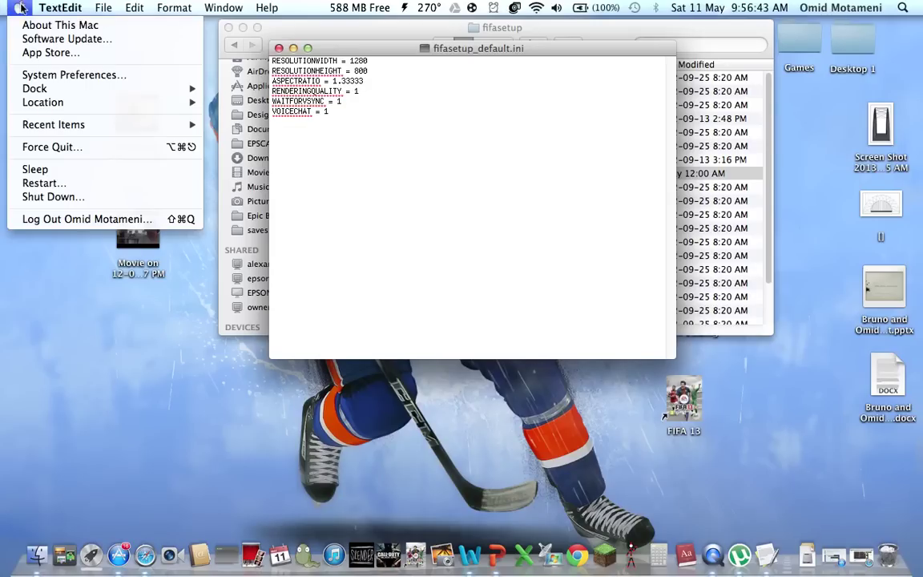
pyautogui.click(33, 29)
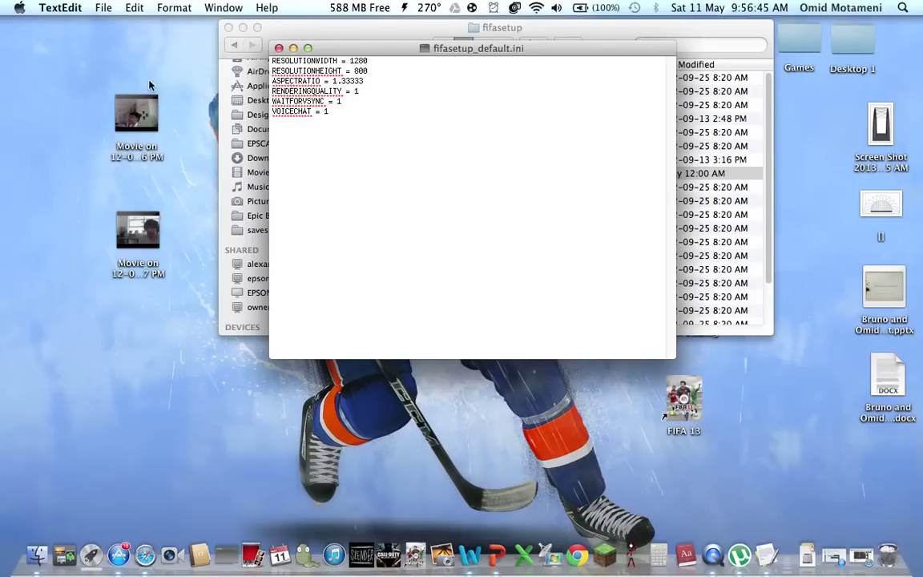
pyautogui.click(426, 306)
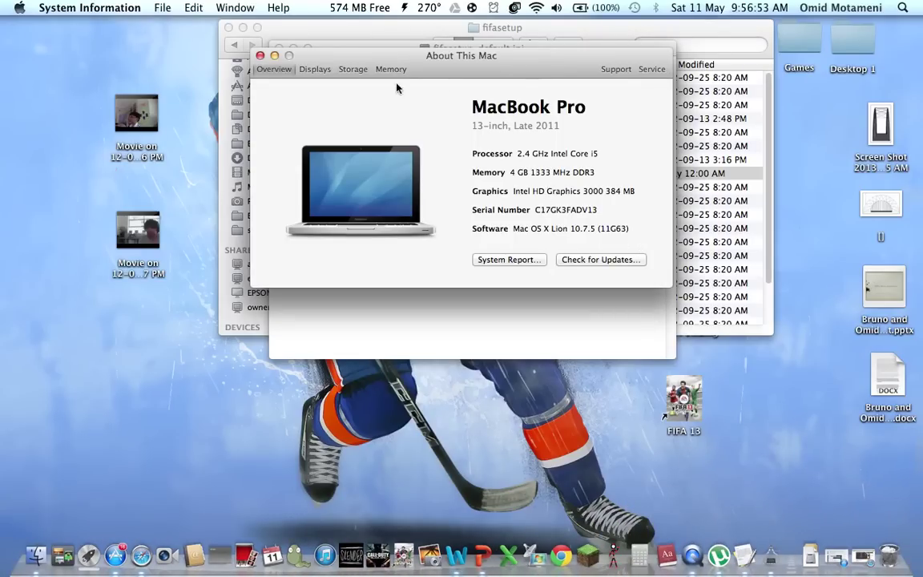
pyautogui.click(315, 69)
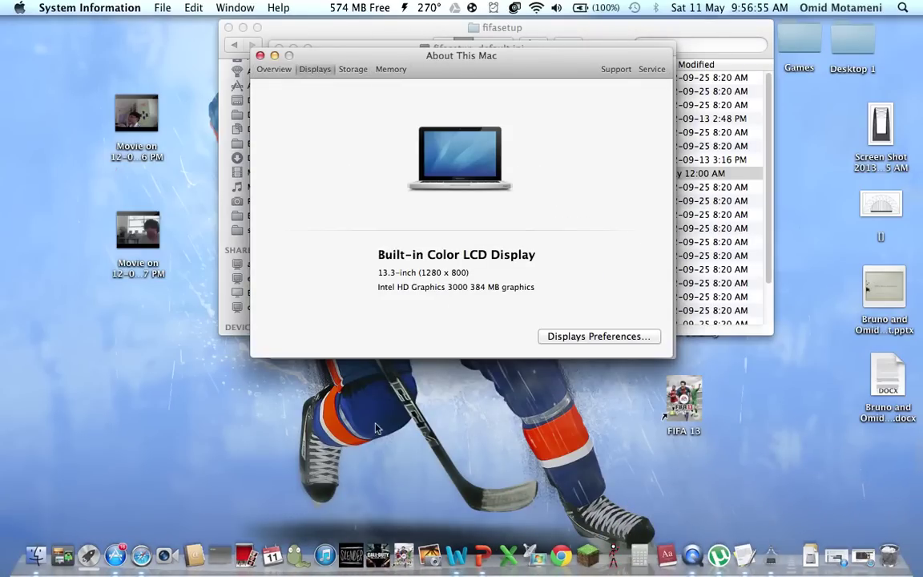
pyautogui.moveTo(420, 272); pyautogui.dragTo(471, 273)
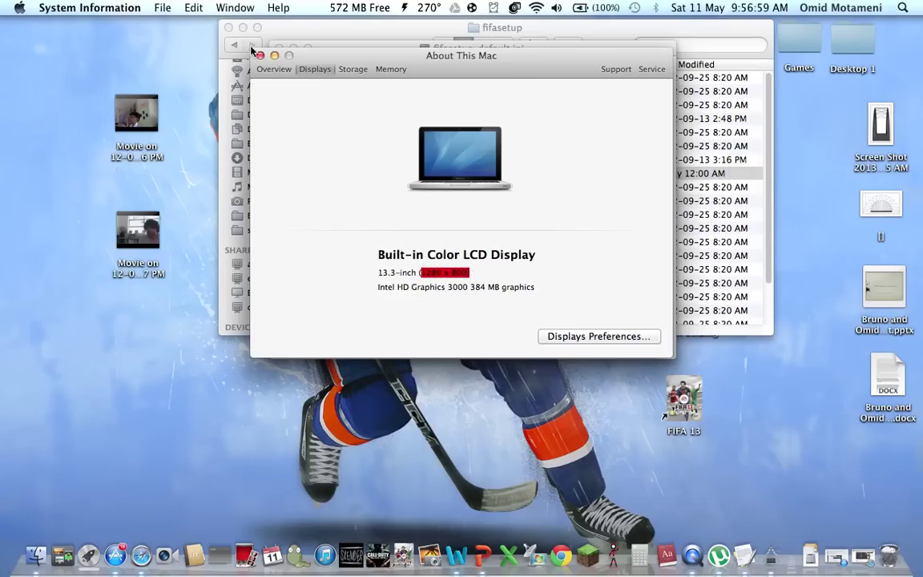
pyautogui.press('super+q')
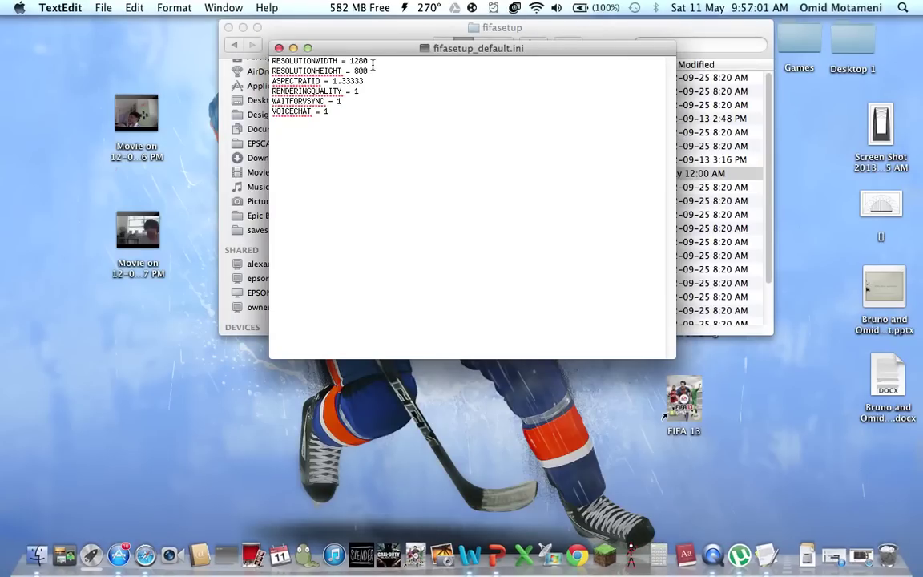
# Step: Close fifasetup_default.ini and go back through the folders to the top level of the FIFA 13 package
pyautogui.click(278, 48)
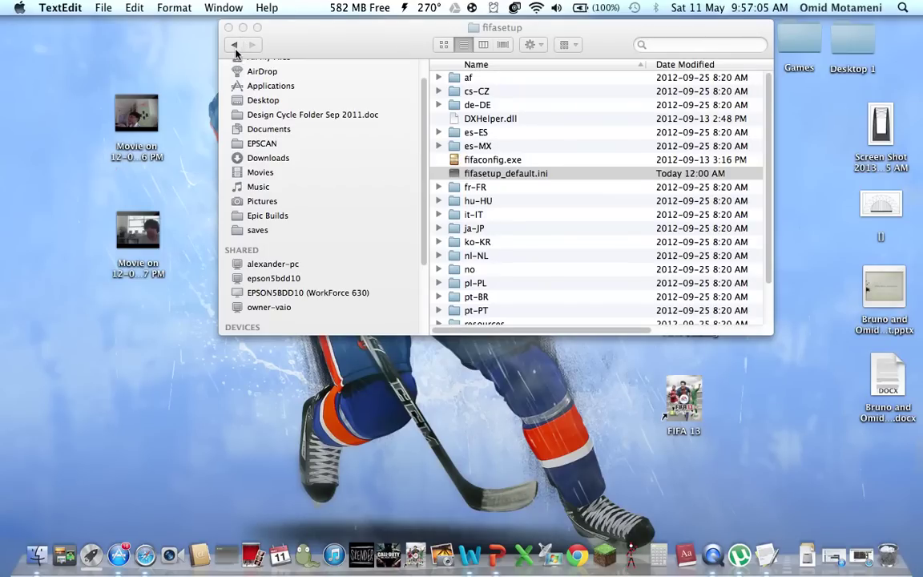
pyautogui.click(234, 45)
pyautogui.click(234, 46)
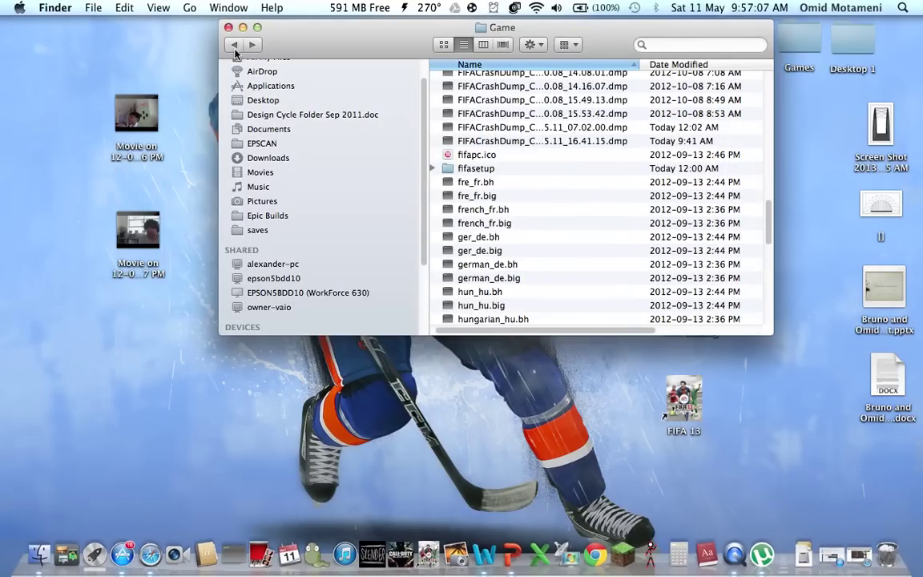
pyautogui.click(233, 45)
pyautogui.click(234, 47)
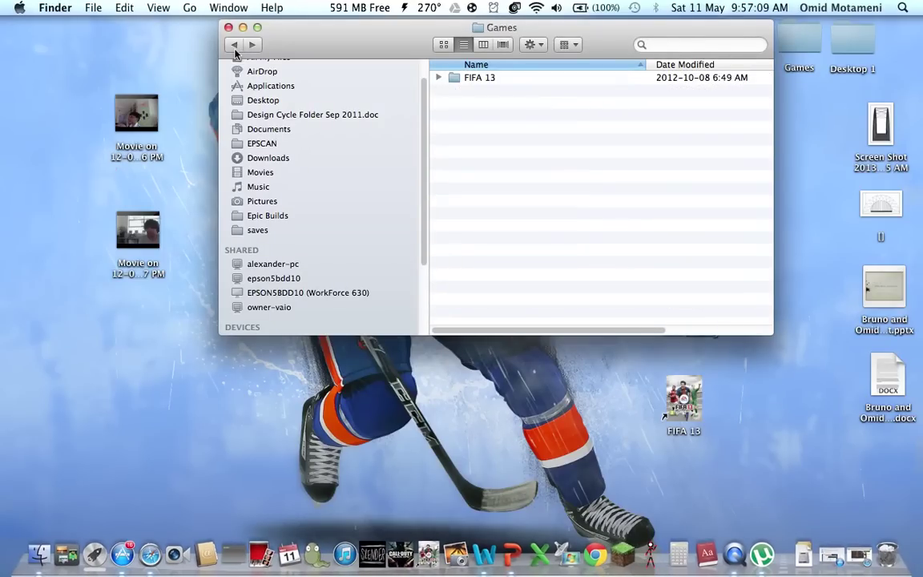
pyautogui.click(234, 46)
pyautogui.click(234, 46)
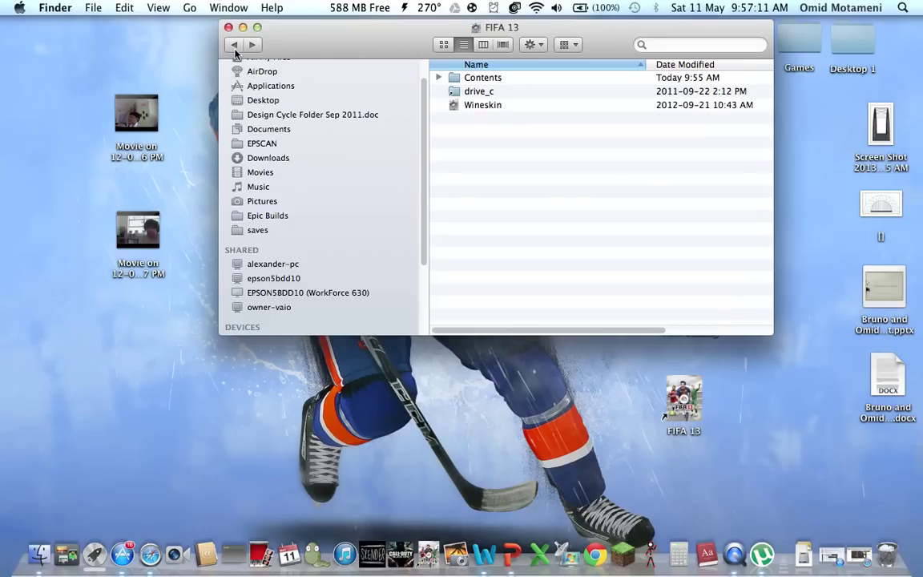
# Step: Check the package's Contents folder, then go through drive_c, Games and FIFA 13 into the Game folder
pyautogui.doubleClick(493, 78)
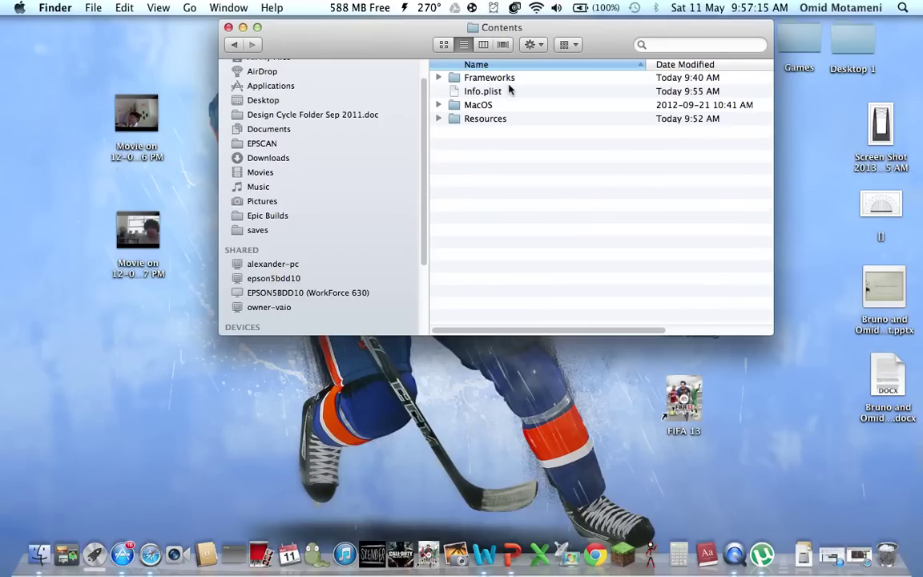
pyautogui.click(236, 45)
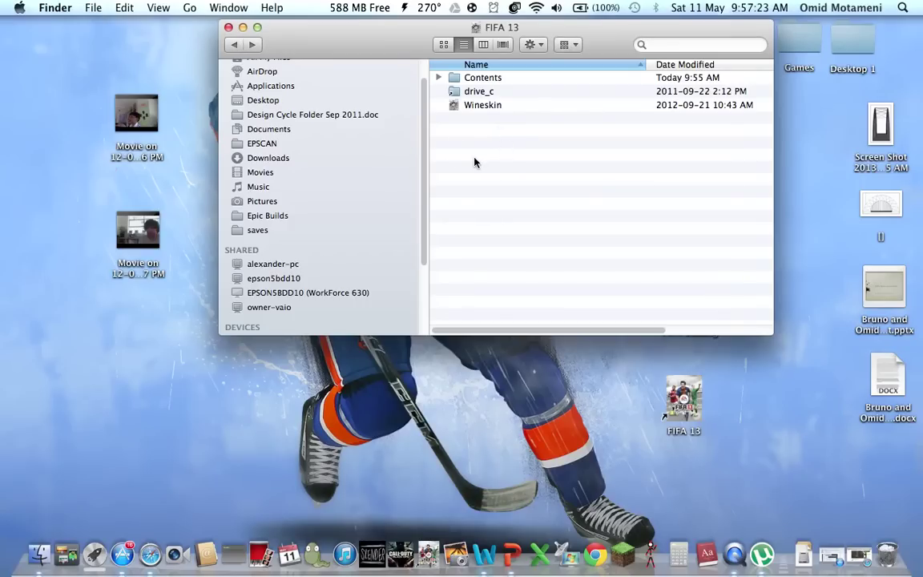
pyautogui.click(476, 93)
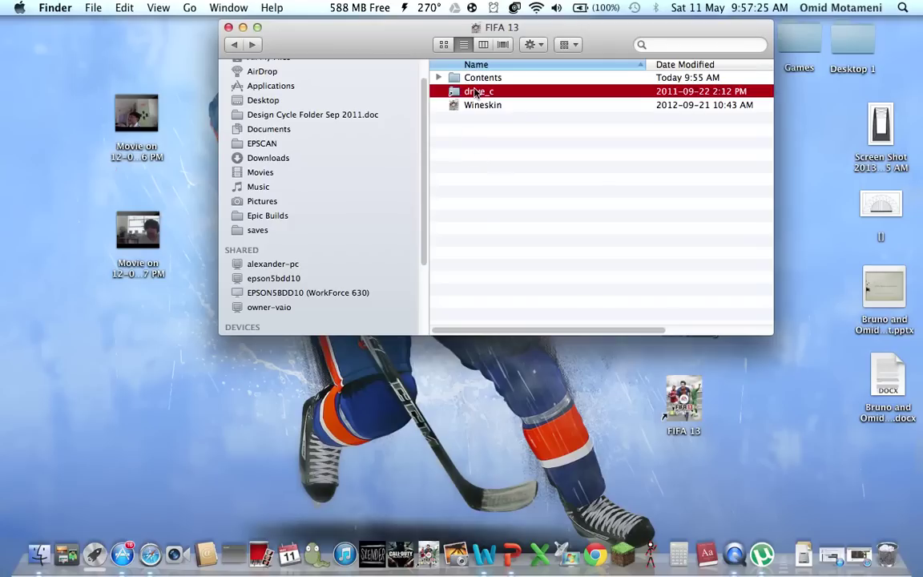
pyautogui.doubleClick(476, 93)
pyautogui.doubleClick(479, 77)
pyautogui.doubleClick(482, 80)
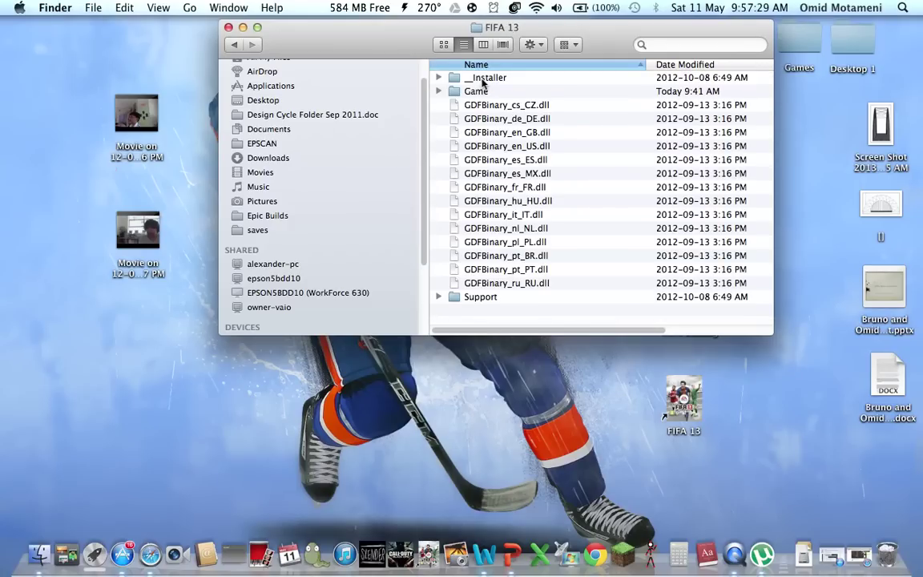
pyautogui.doubleClick(479, 92)
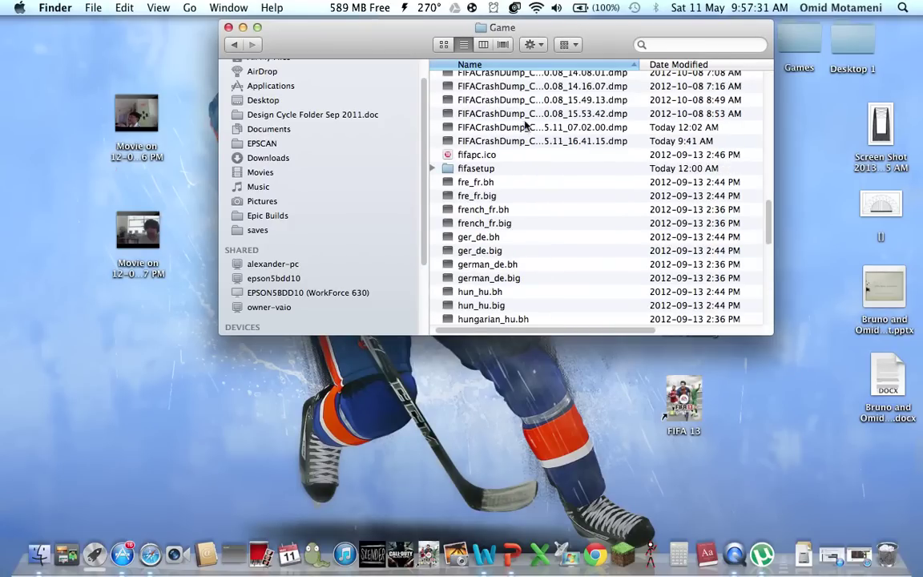
# Step: Look inside the __Installer folder, then return to the Game folder and examine its list of files
pyautogui.click(232, 44)
pyautogui.click(538, 80)
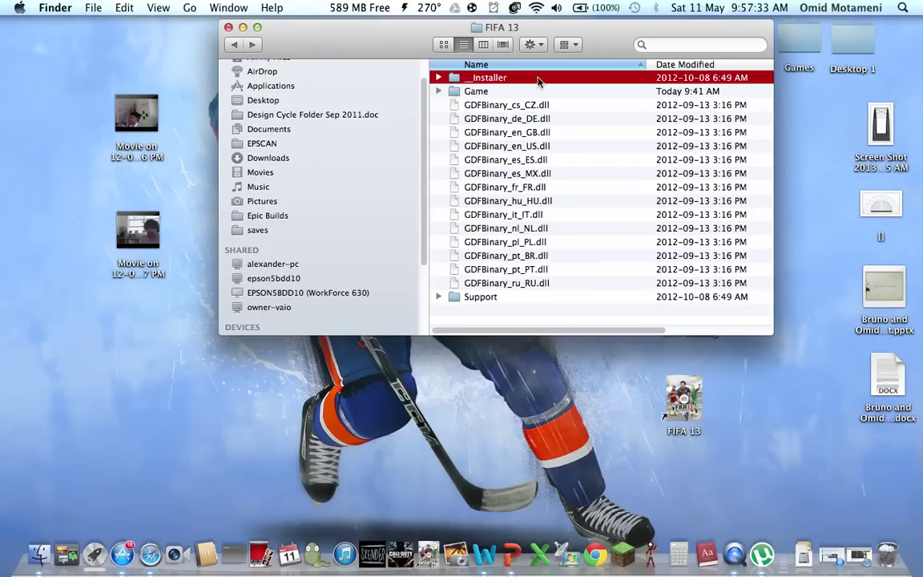
pyautogui.doubleClick(538, 81)
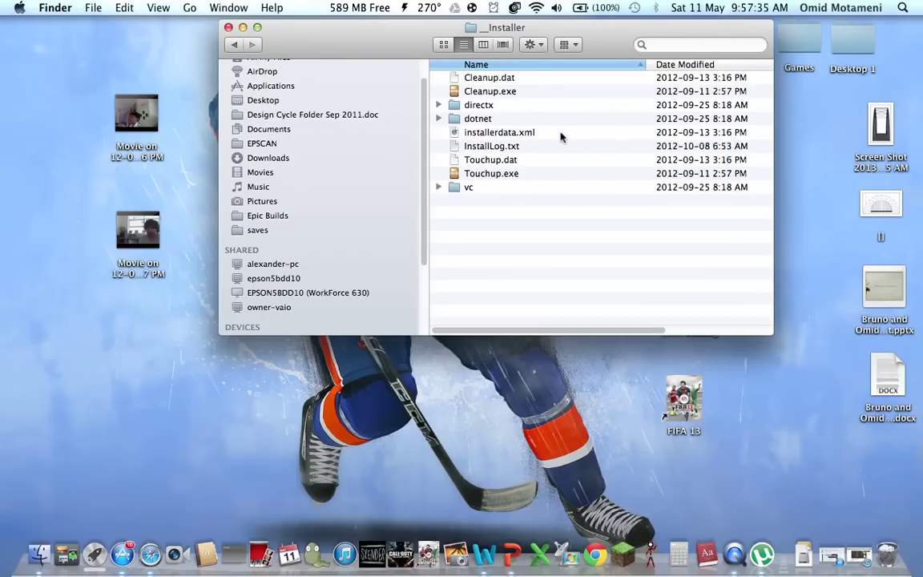
pyautogui.click(232, 42)
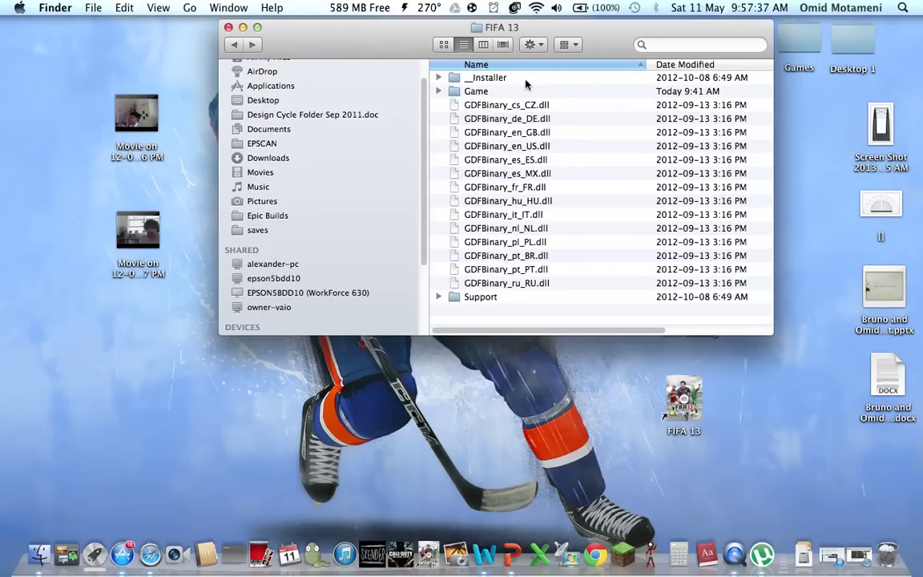
pyautogui.click(455, 91)
pyautogui.doubleClick(455, 91)
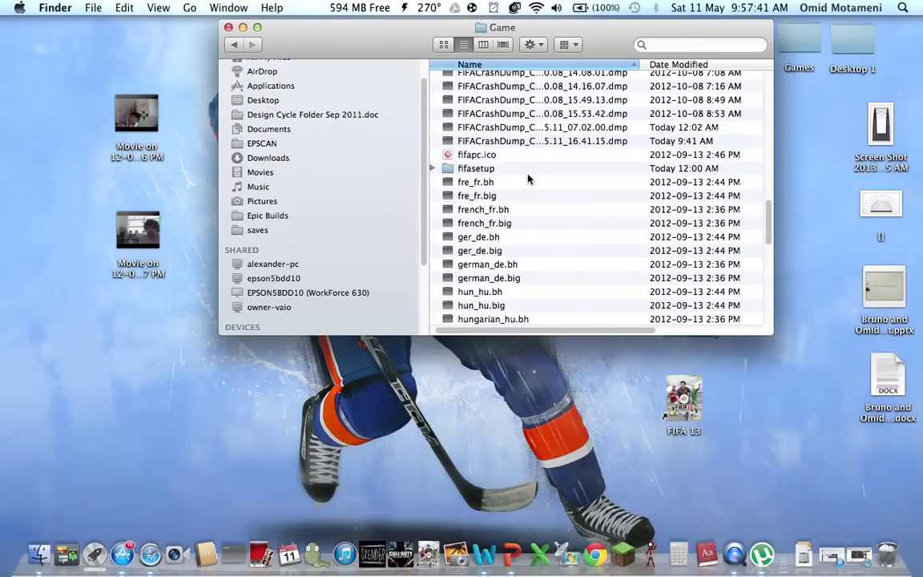
pyautogui.scroll(10, 527, 179)
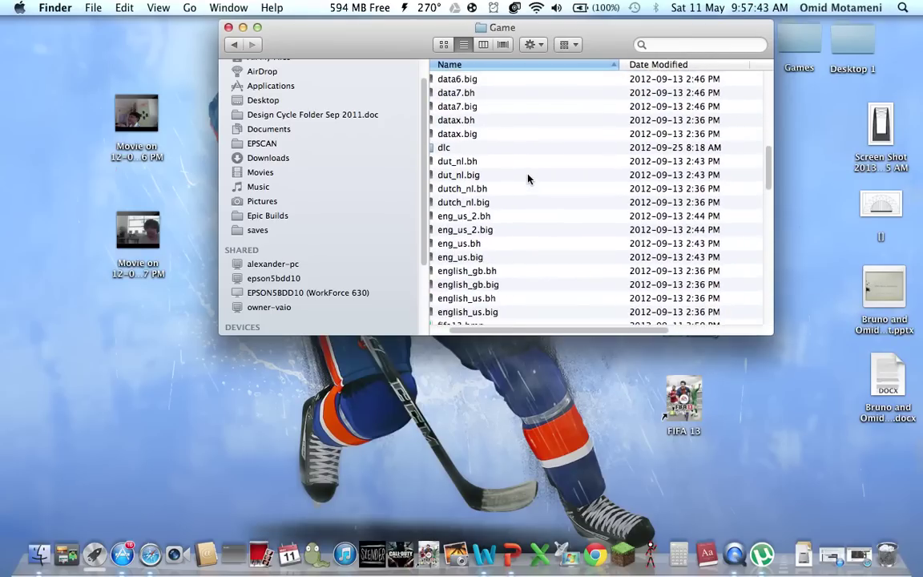
pyautogui.scroll(10, 527, 178)
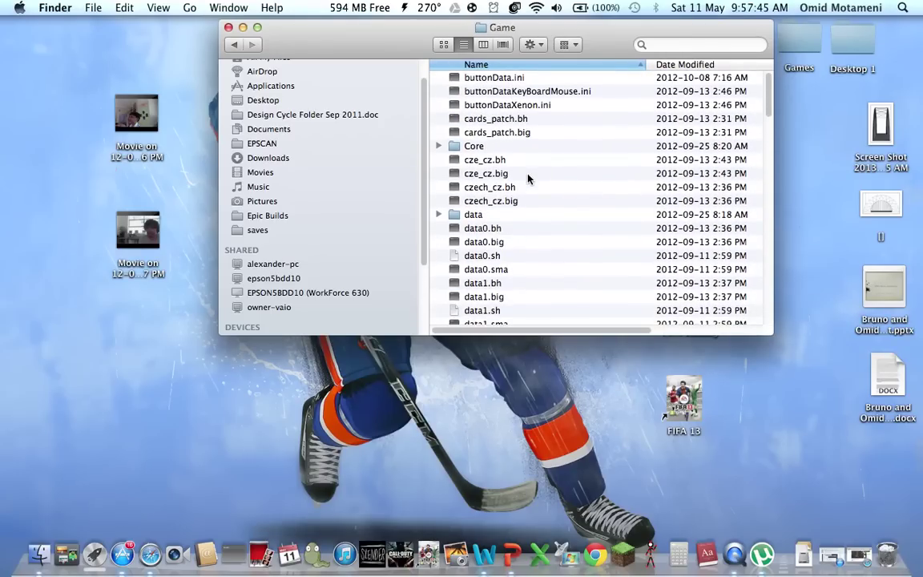
pyautogui.scroll(-5, 577, 160)
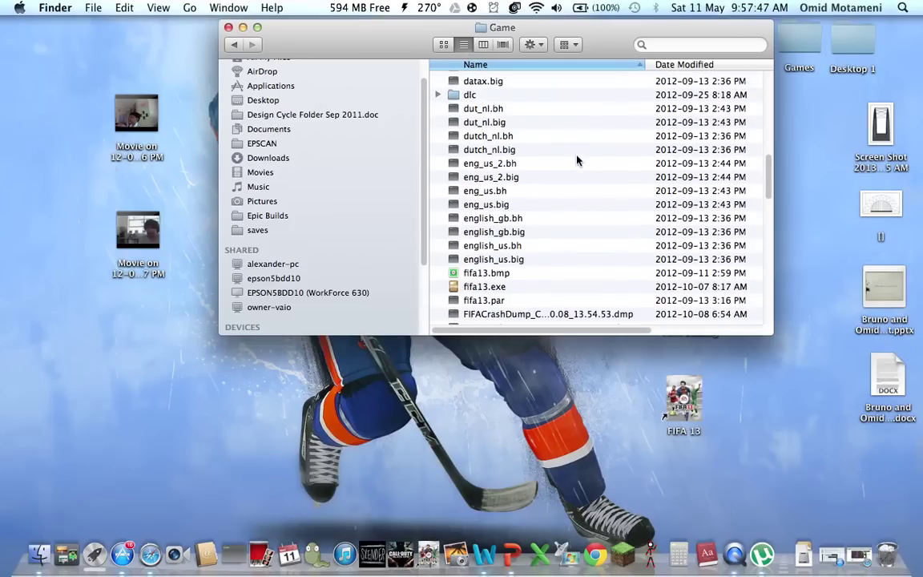
pyautogui.scroll(6, 576, 160)
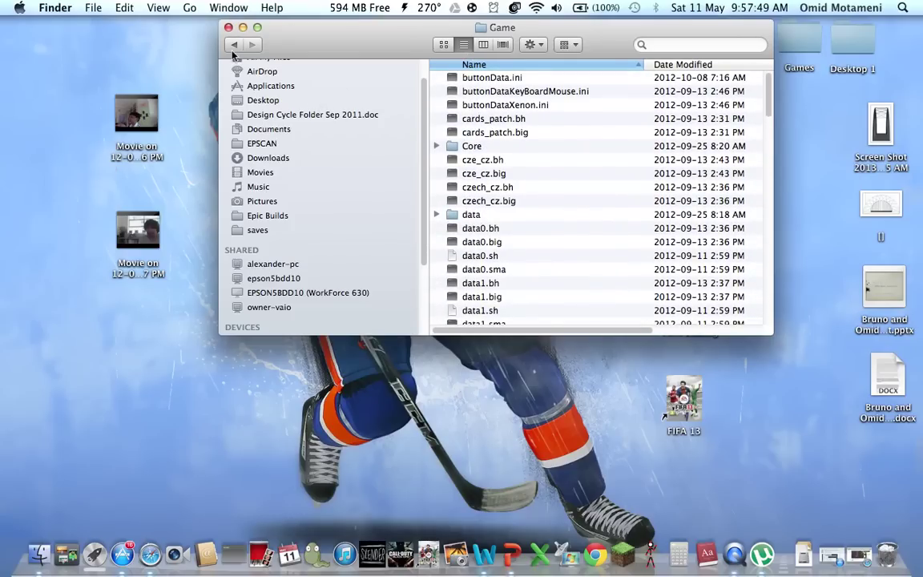
# Step: Go back through the FIFA 13 package folders to Applications and close the Finder window
pyautogui.click(233, 46)
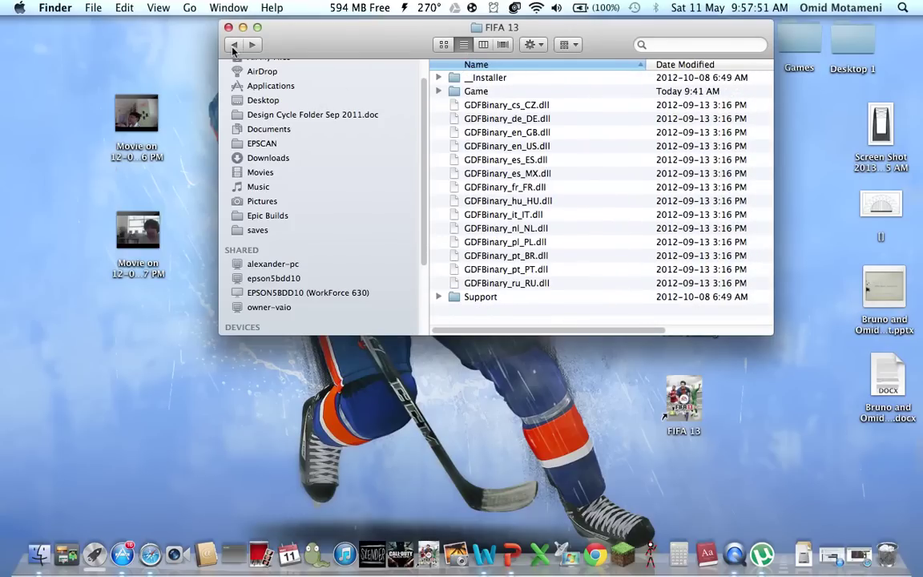
pyautogui.click(233, 46)
pyautogui.click(233, 45)
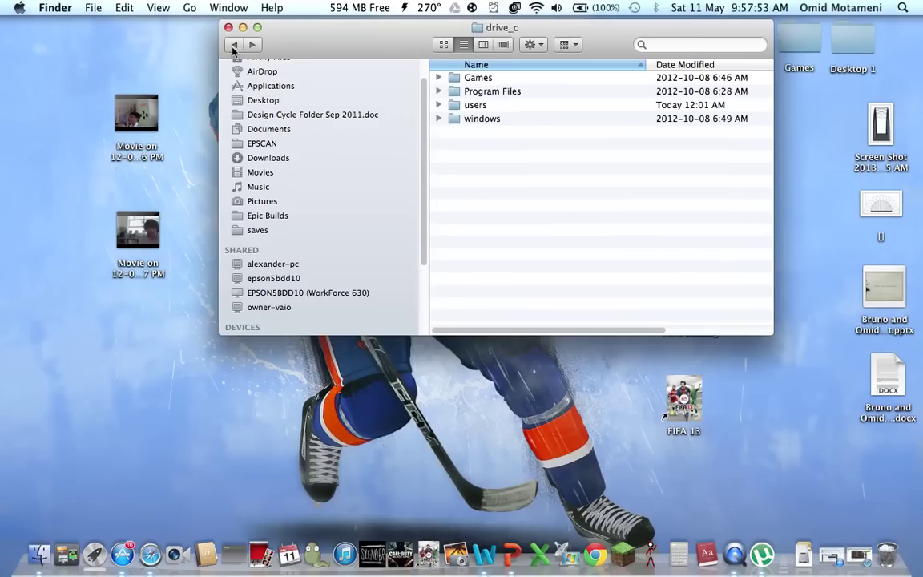
pyautogui.click(233, 45)
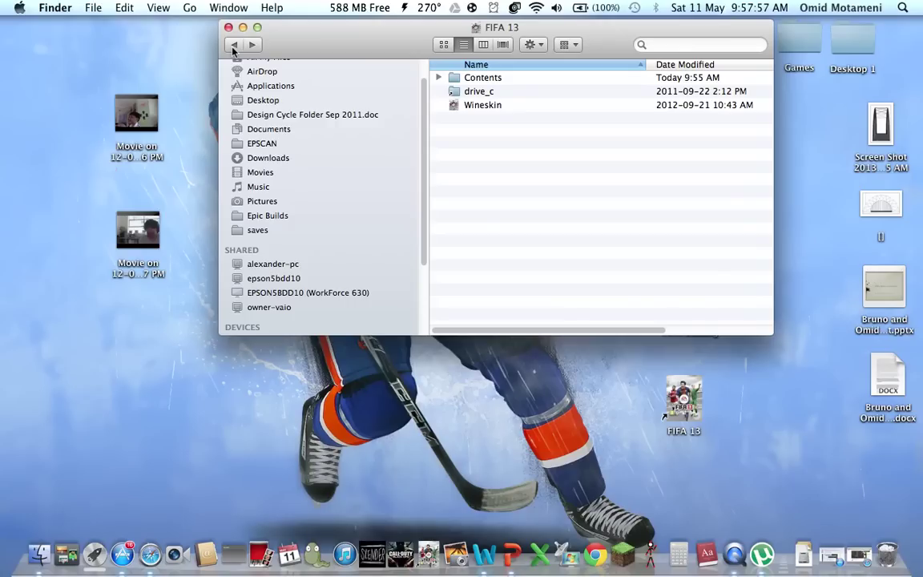
pyautogui.click(233, 45)
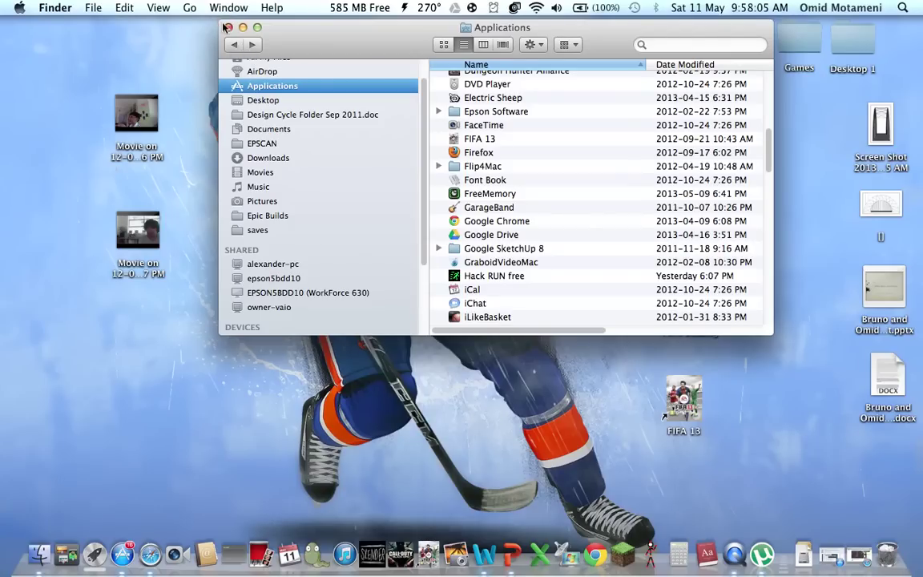
pyautogui.click(228, 29)
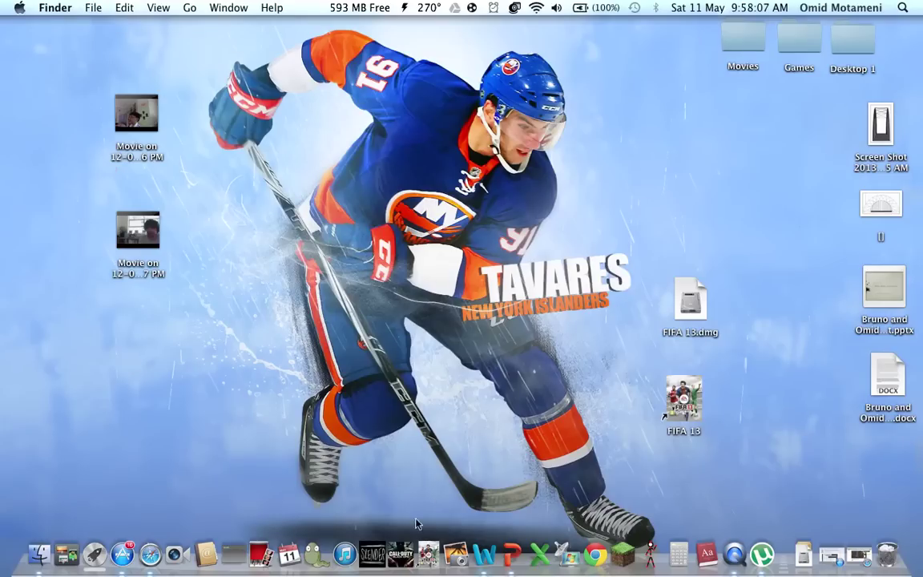